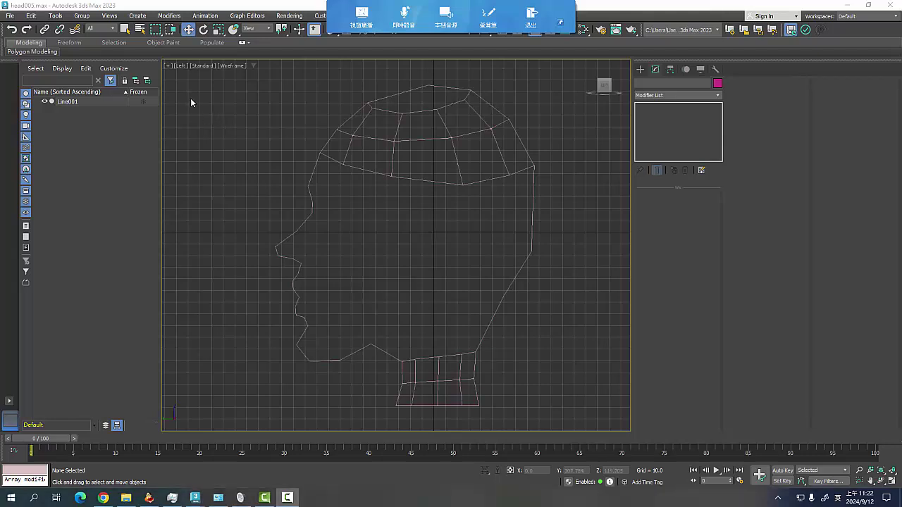
# In the Left view, select Line001's crown-band lower edge together with the chin edge
pyautogui.click(179, 68)
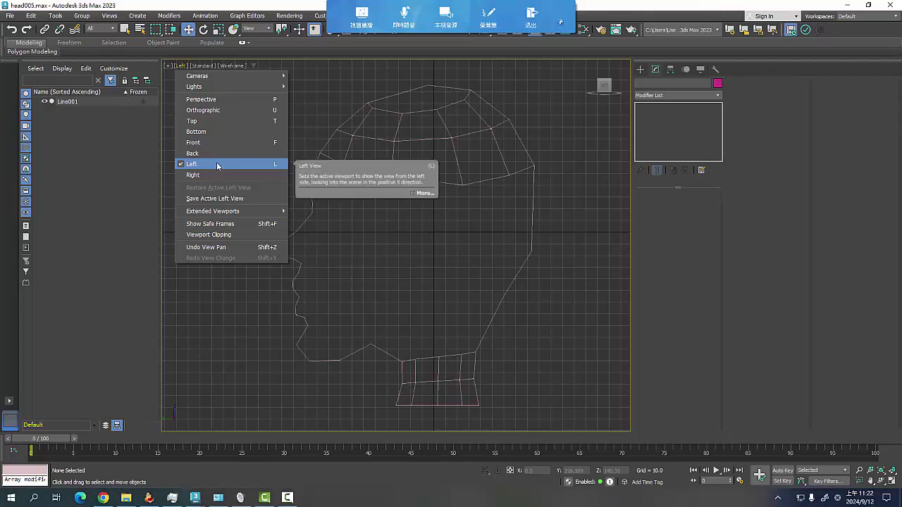
pyautogui.click(608, 282)
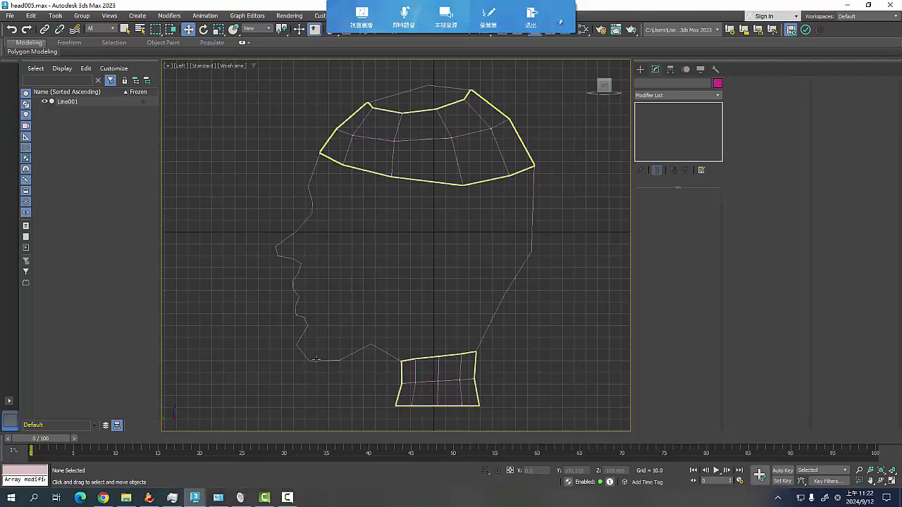
pyautogui.click(422, 182)
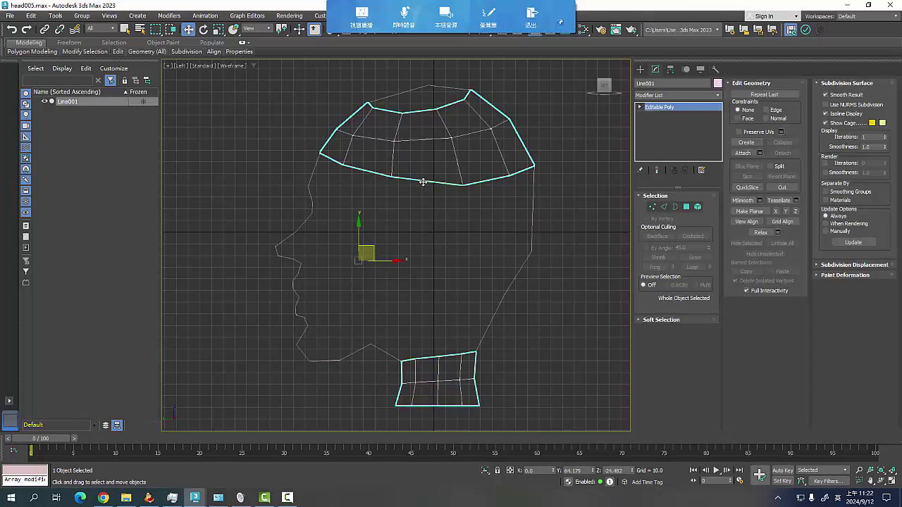
pyautogui.click(662, 206)
pyautogui.click(418, 182)
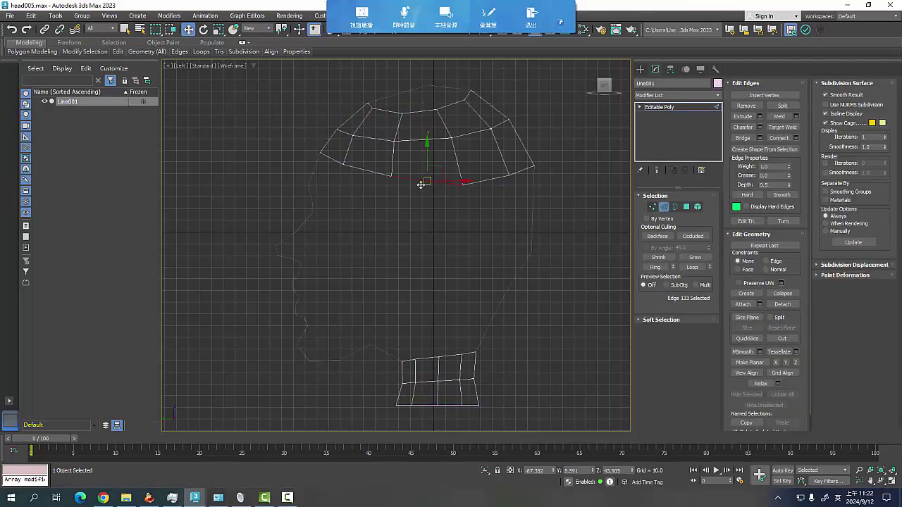
pyautogui.keyDown('ctrl'); pyautogui.click(327, 361); pyautogui.keyUp('ctrl')
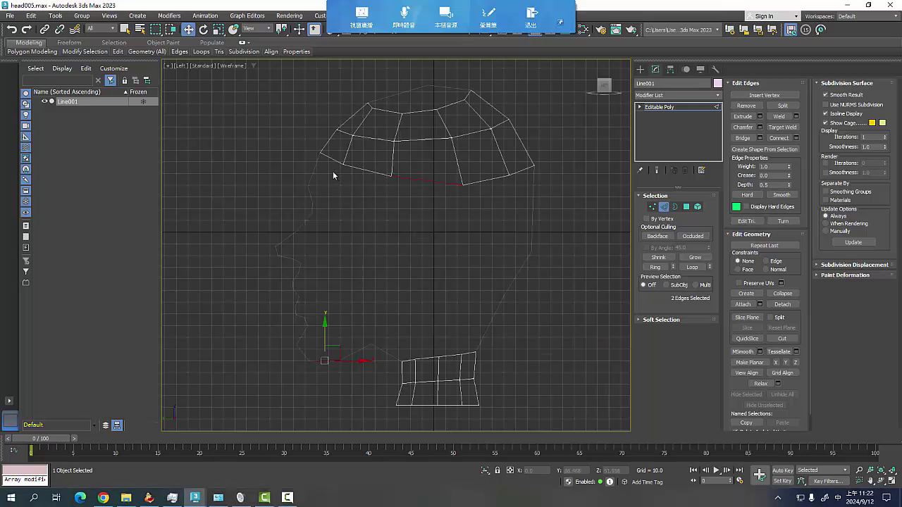
pyautogui.click(180, 67)
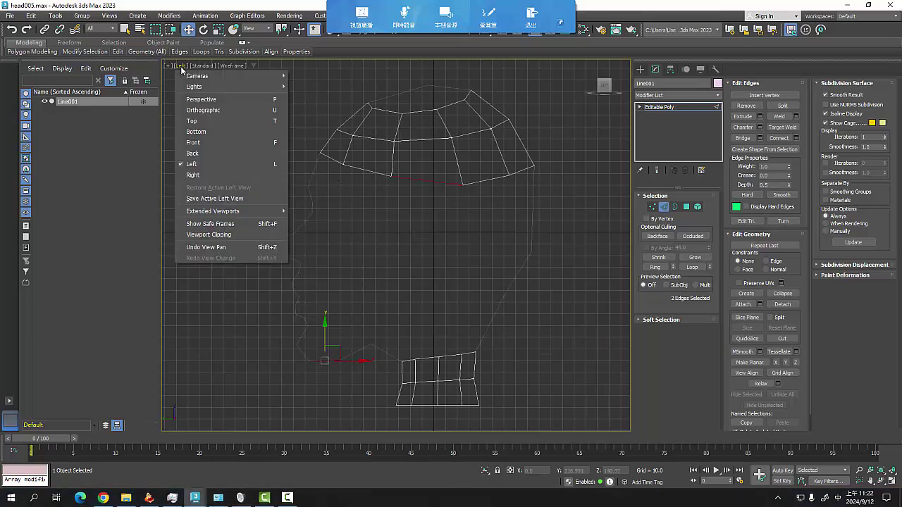
# Bridge the crown's lower edge to the chin edge with Segments set to 2
pyautogui.click(212, 100)
pyautogui.moveTo(375, 286)
pyautogui.keyDown('alt'); pyautogui.mouseDown(button='middle')
pyautogui.moveTo(374, 261)
pyautogui.moveTo(379, 293)
pyautogui.moveTo(364, 282)
pyautogui.moveTo(413, 306)
pyautogui.moveTo(408, 296)
pyautogui.mouseUp(button='middle'); pyautogui.keyUp('alt')
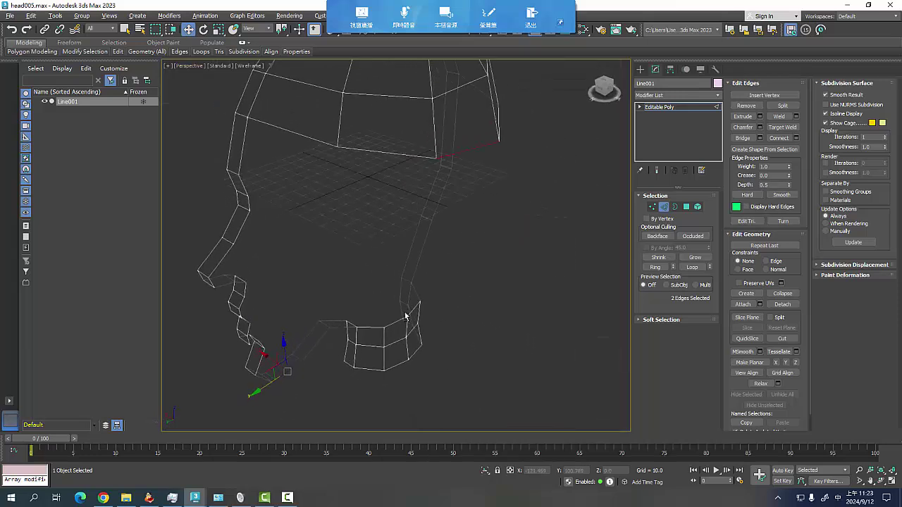
pyautogui.click(125, 29)
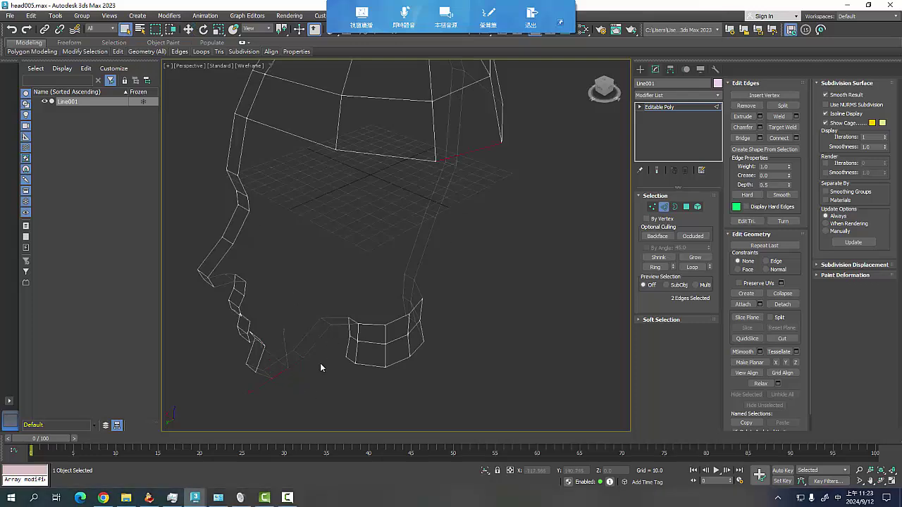
pyautogui.click(744, 138)
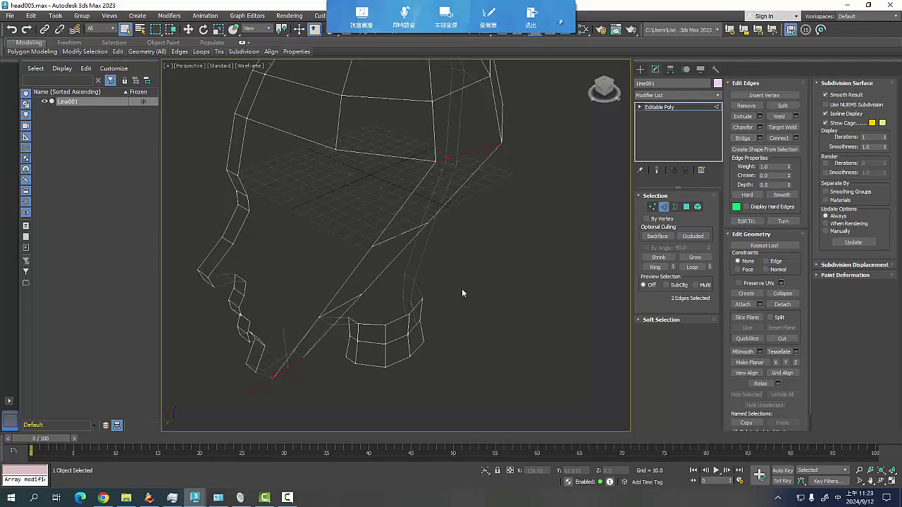
pyautogui.hotkey('ctrl', 'z')
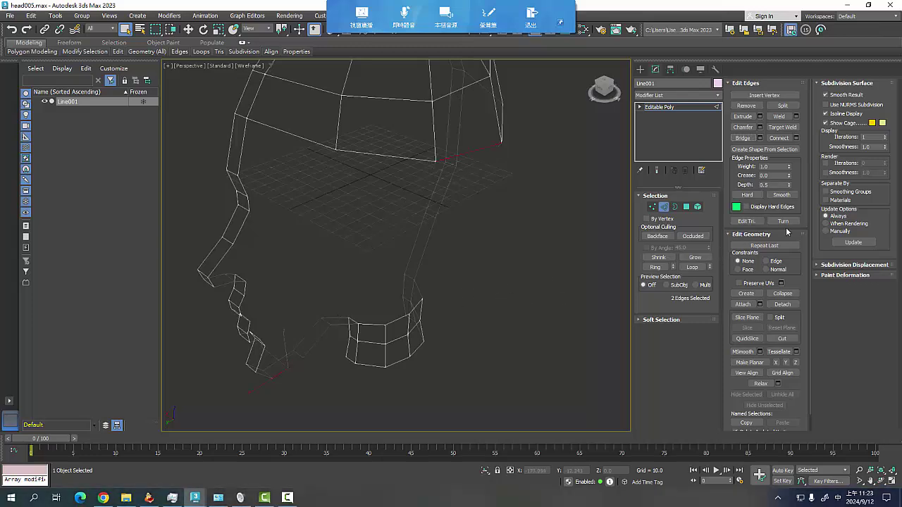
pyautogui.click(760, 138)
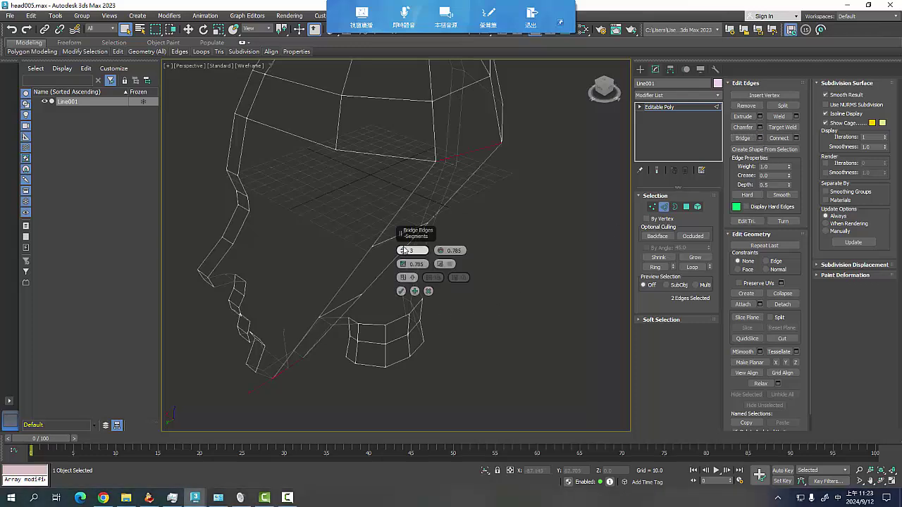
pyautogui.moveTo(403, 252); pyautogui.dragTo(403, 262)
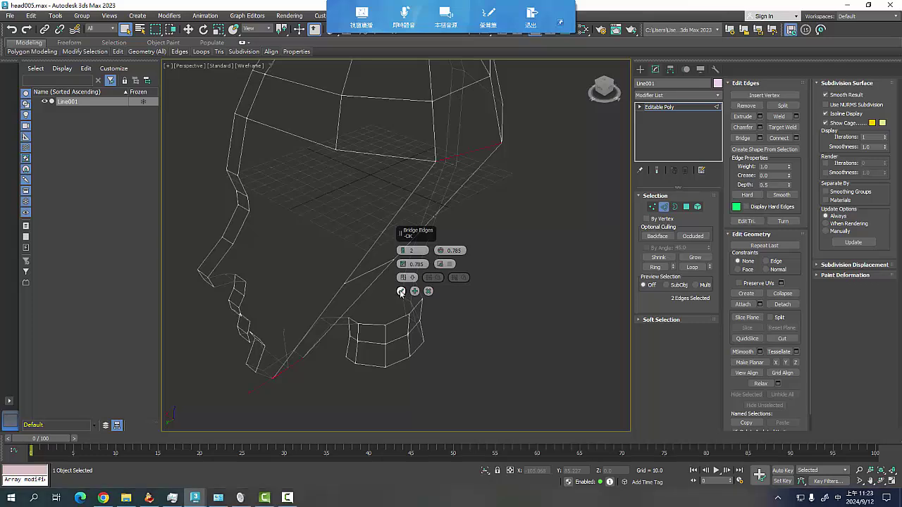
pyautogui.click(400, 291)
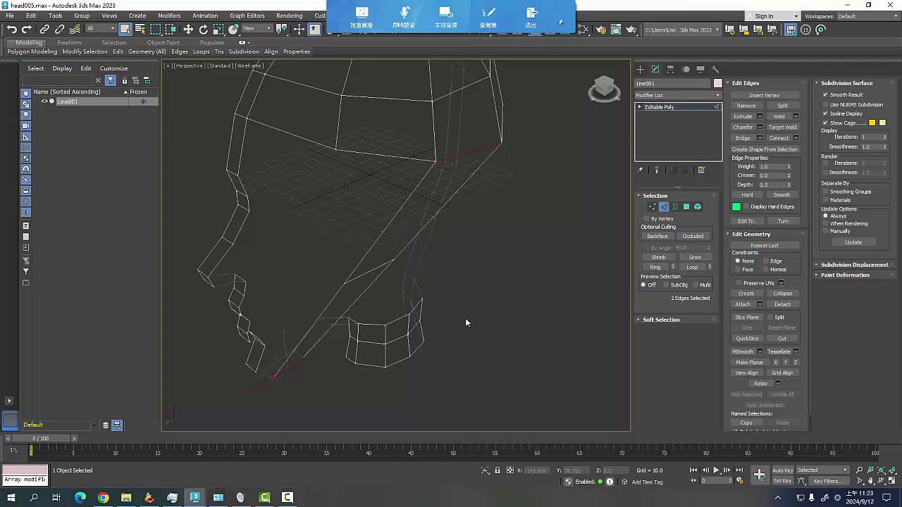
pyautogui.press('l')
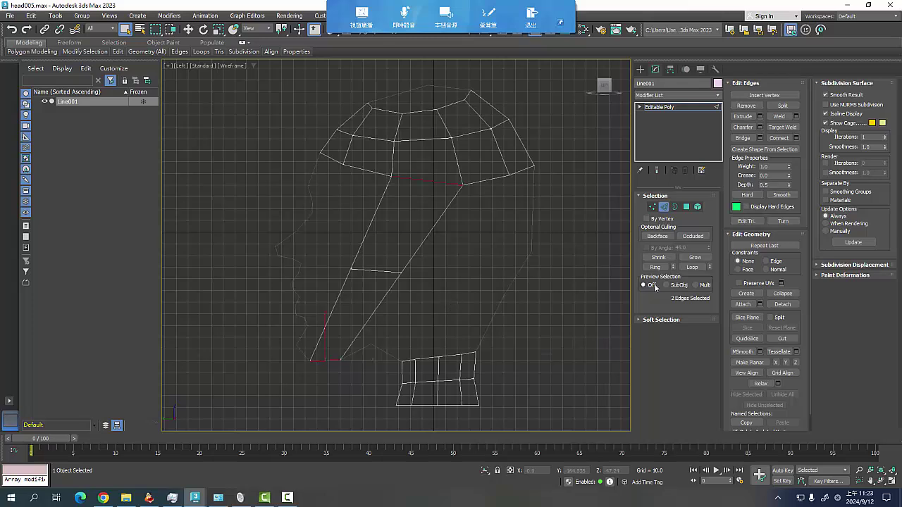
# Move the strip's two middle vertices down toward the jaw, then out sideways in Front view
pyautogui.click(652, 207)
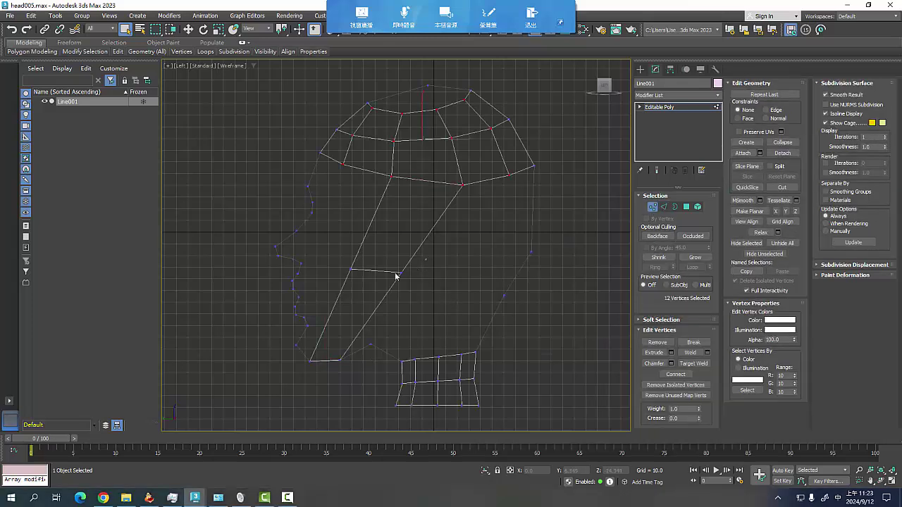
pyautogui.moveTo(345, 285); pyautogui.dragTo(407, 265)
pyautogui.click(188, 29)
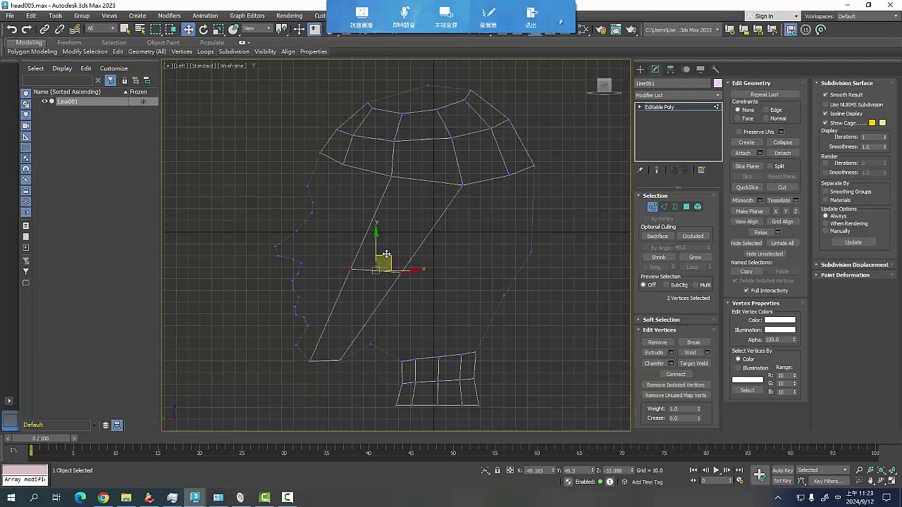
pyautogui.moveTo(386, 255); pyautogui.dragTo(381, 309)
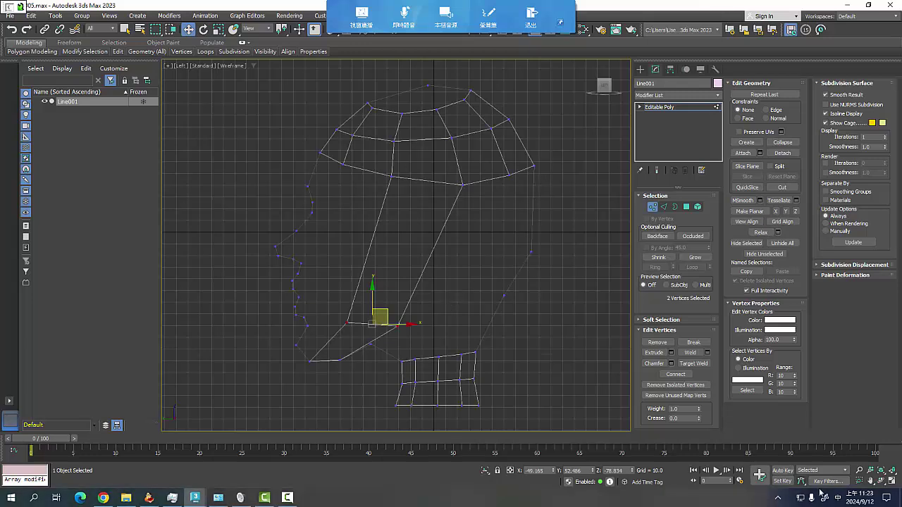
pyautogui.rightClick(838, 498)
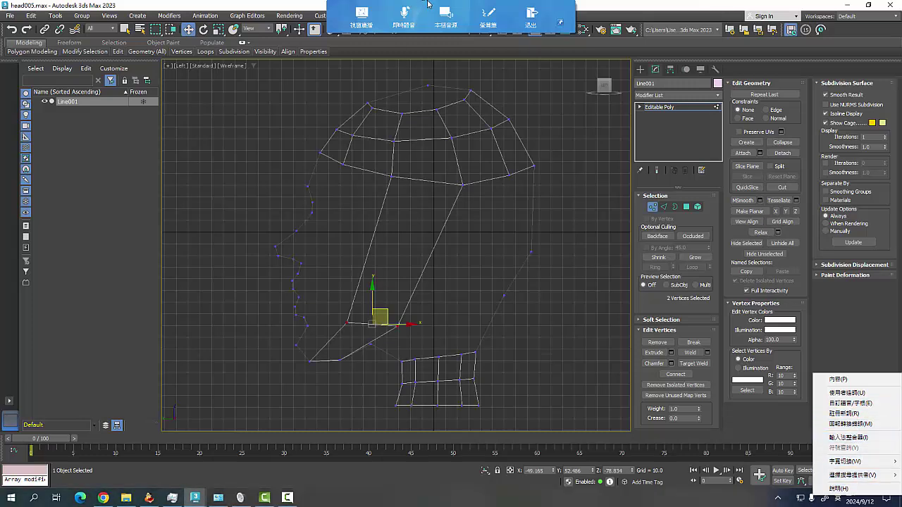
pyautogui.click(399, 329)
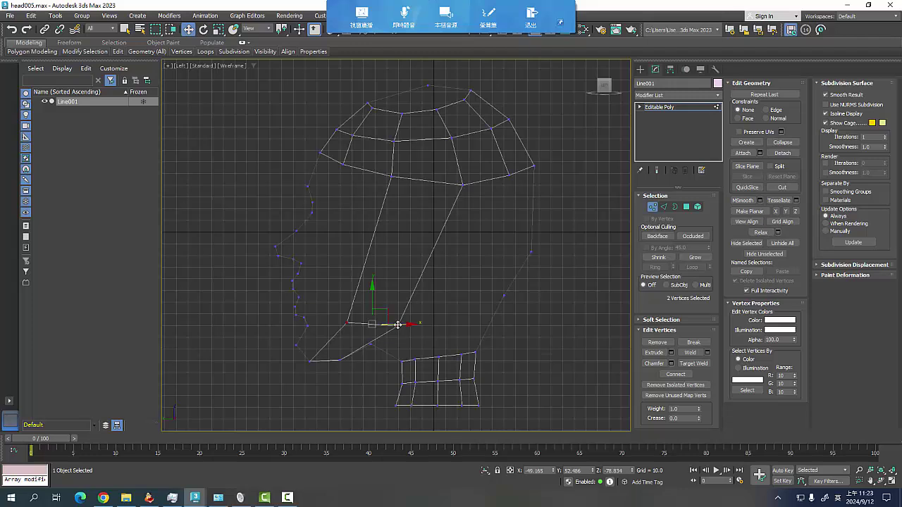
pyautogui.press('f')
pyautogui.moveTo(373, 338); pyautogui.dragTo(345, 341)
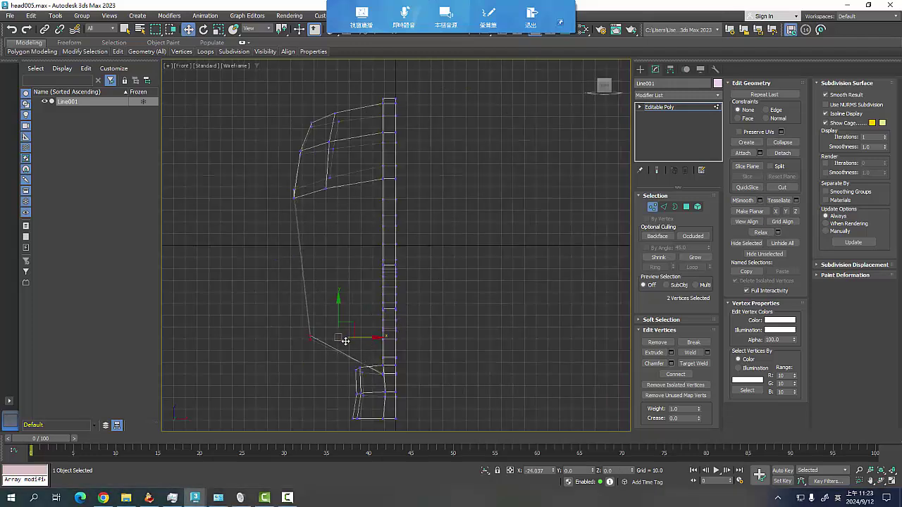
# Nudge the strip's middle vertices slightly along X, checking the shape in shaded Perspective
pyautogui.press('p')
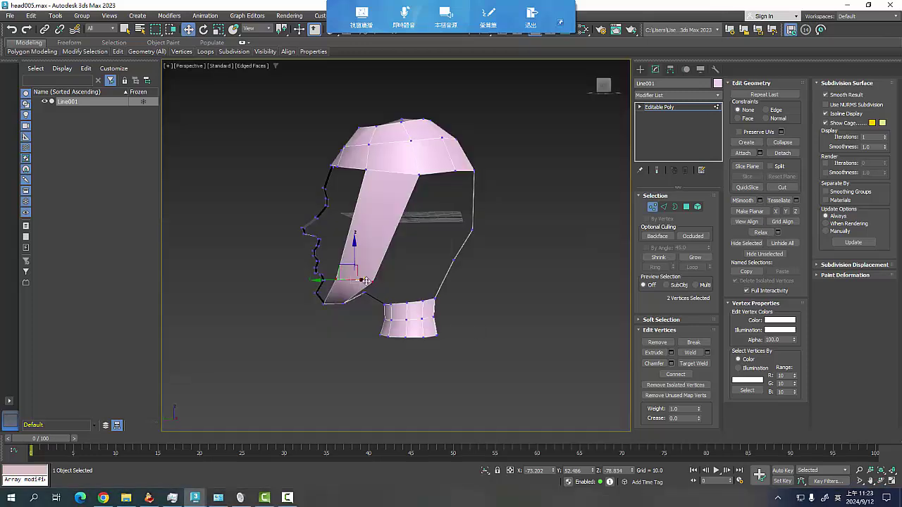
pyautogui.moveTo(366, 281)
pyautogui.mouseDown(button='middle')
pyautogui.moveTo(360, 338)
pyautogui.moveTo(429, 341)
pyautogui.moveTo(440, 350)
pyautogui.mouseUp(button='middle')
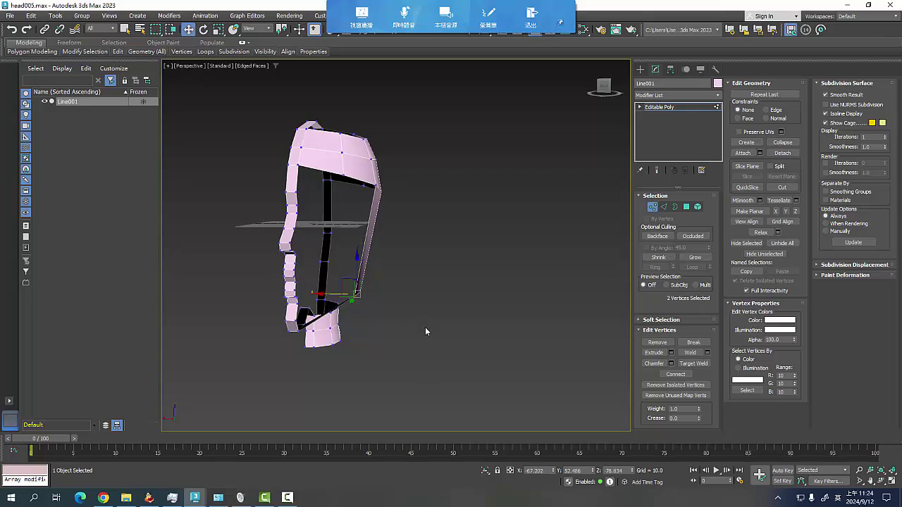
pyautogui.moveTo(425, 327)
pyautogui.keyDown('alt'); pyautogui.mouseDown(button='middle')
pyautogui.moveTo(419, 341)
pyautogui.moveTo(430, 326)
pyautogui.mouseUp(button='middle'); pyautogui.keyUp('alt')
pyautogui.moveTo(324, 292); pyautogui.dragTo(328, 293)
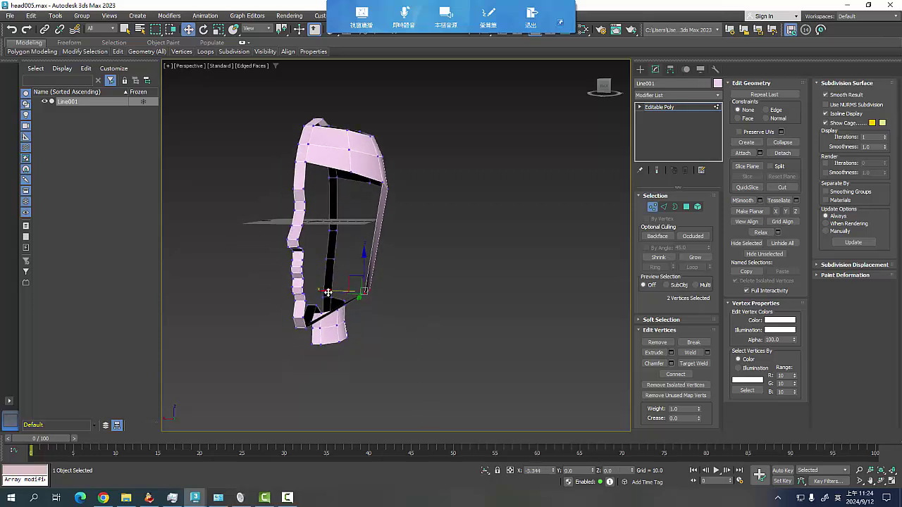
pyautogui.moveTo(421, 322)
pyautogui.keyDown('alt'); pyautogui.mouseDown(button='middle')
pyautogui.moveTo(411, 348)
pyautogui.moveTo(368, 356)
pyautogui.moveTo(187, 358)
pyautogui.moveTo(430, 324)
pyautogui.mouseUp(button='middle'); pyautogui.keyUp('alt')
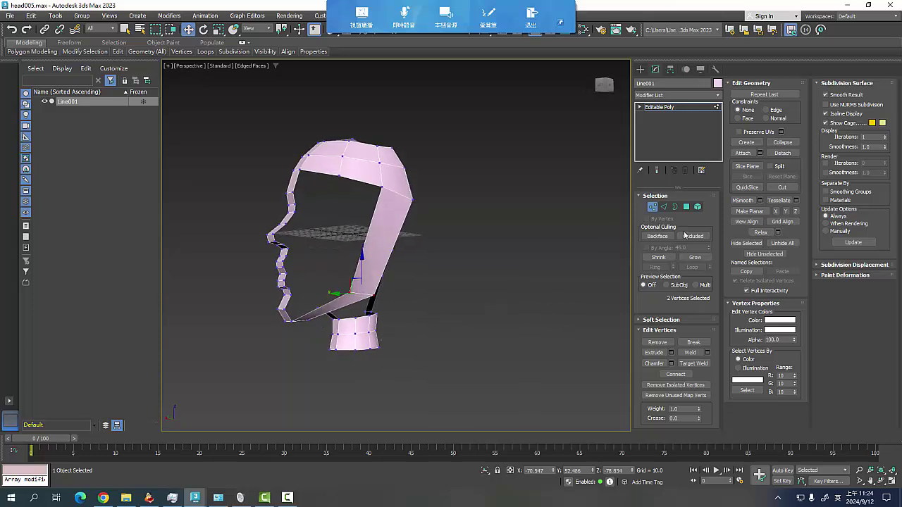
# Connect the side strip's long edges with one cross edge at eye level and shift it into place
pyautogui.click(663, 206)
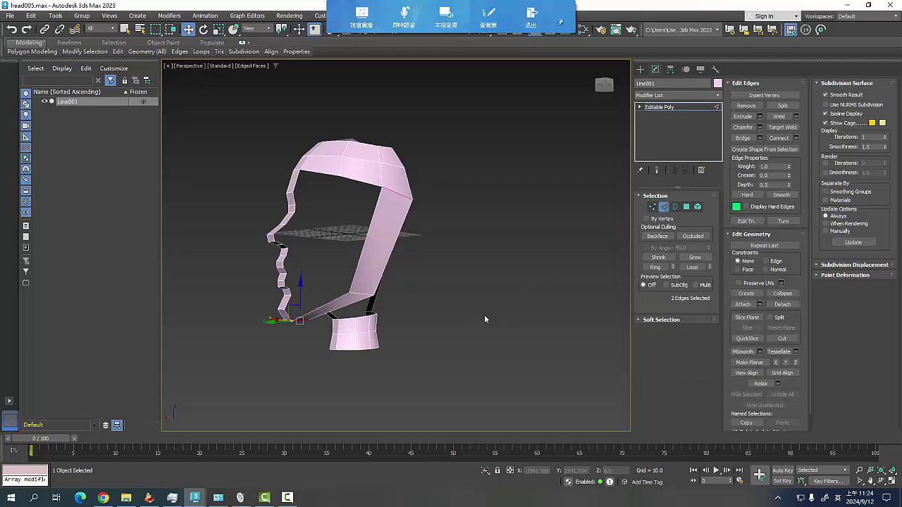
pyautogui.moveTo(484, 319)
pyautogui.keyDown('alt'); pyautogui.mouseDown(button='middle')
pyautogui.moveTo(455, 317)
pyautogui.moveTo(416, 250)
pyautogui.mouseUp(button='middle'); pyautogui.keyUp('alt')
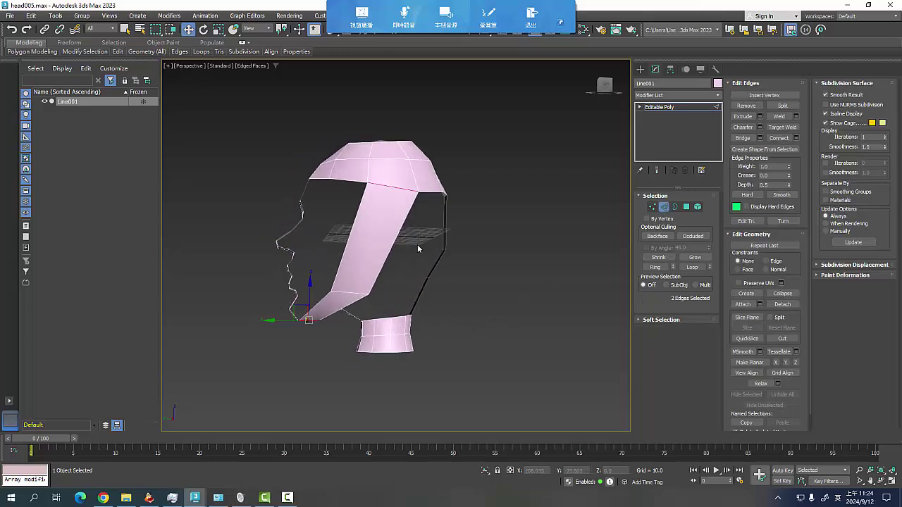
pyautogui.click(334, 259)
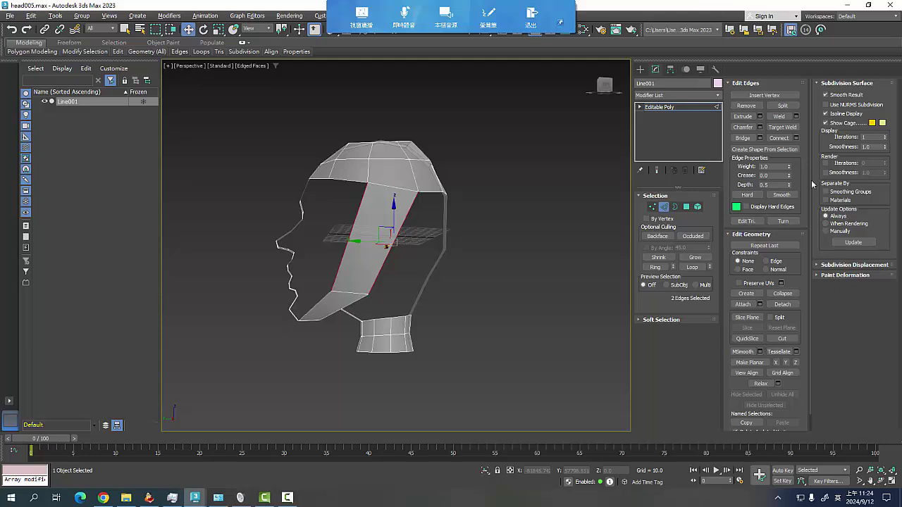
pyautogui.click(796, 138)
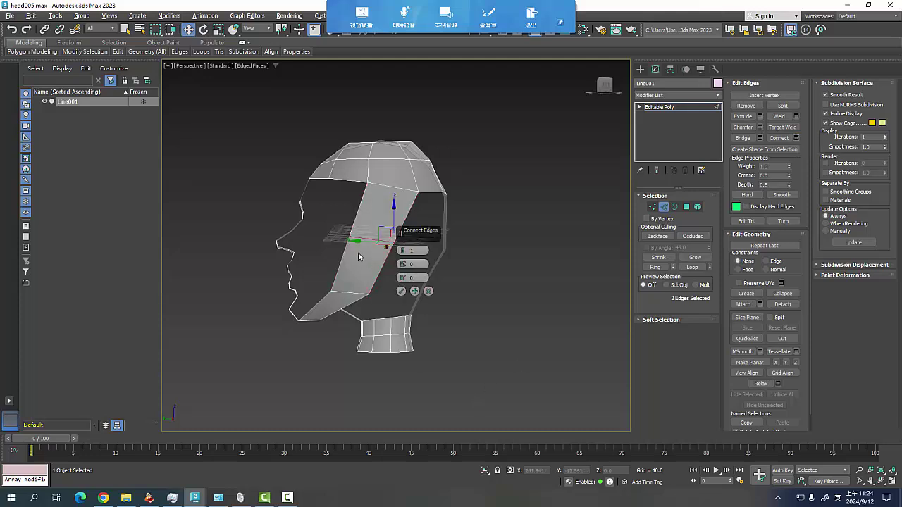
pyautogui.moveTo(357, 243); pyautogui.dragTo(362, 243)
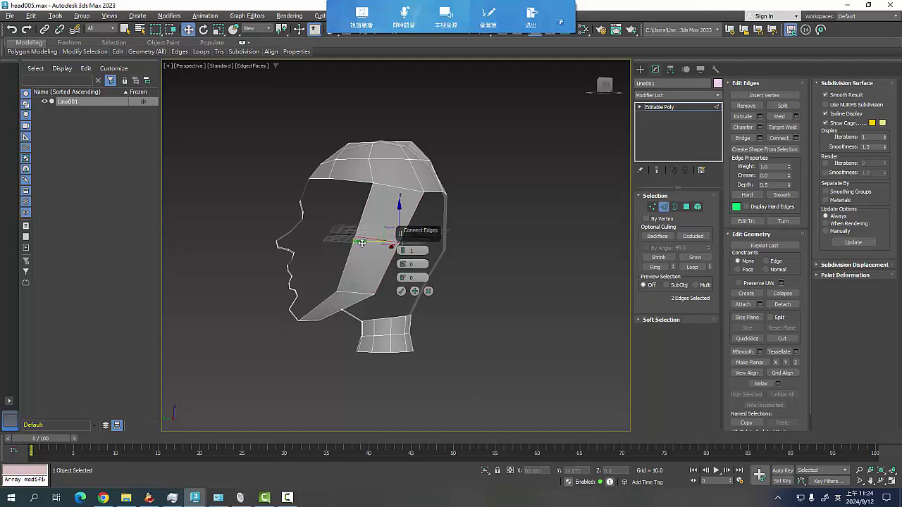
pyautogui.click(399, 291)
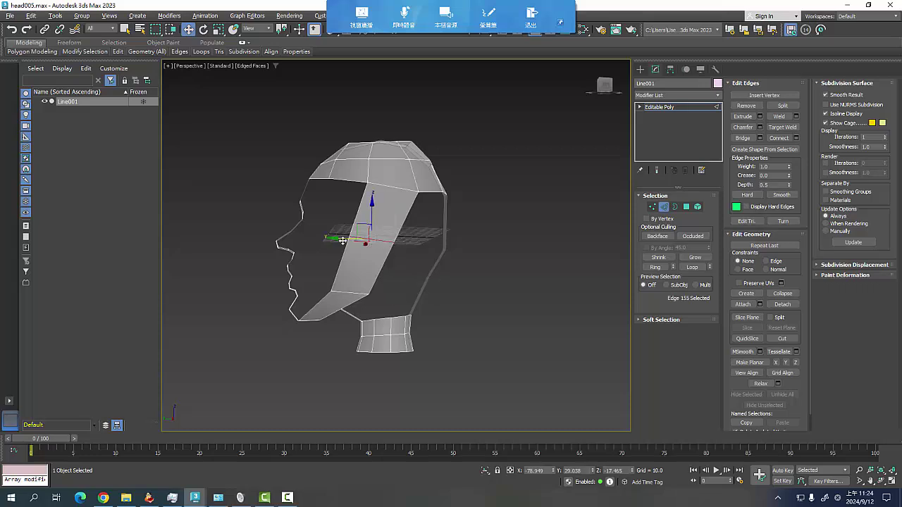
pyautogui.moveTo(335, 239); pyautogui.dragTo(380, 265)
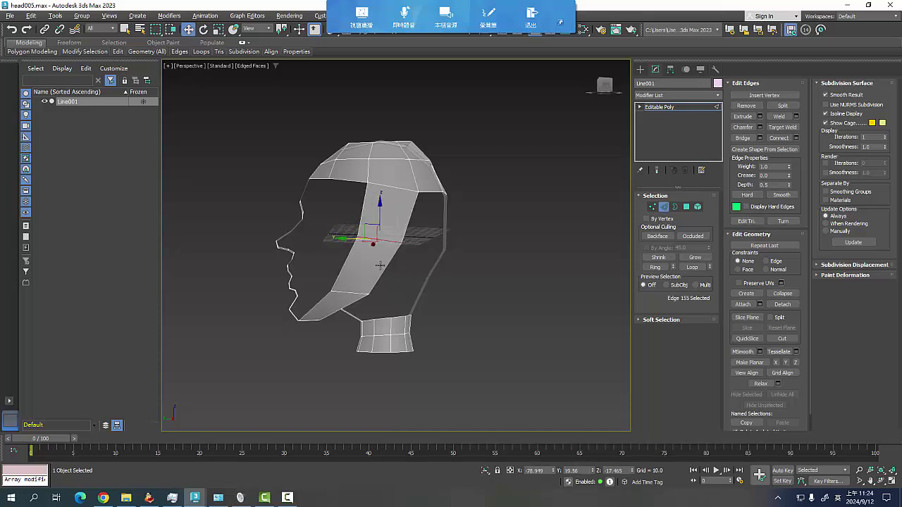
pyautogui.press('f')
pyautogui.moveTo(345, 271); pyautogui.dragTo(338, 271)
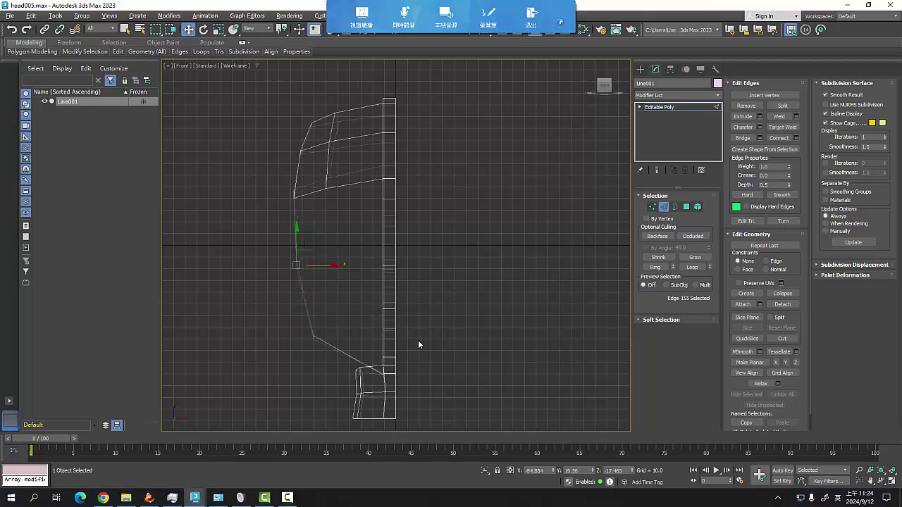
pyautogui.press('p')
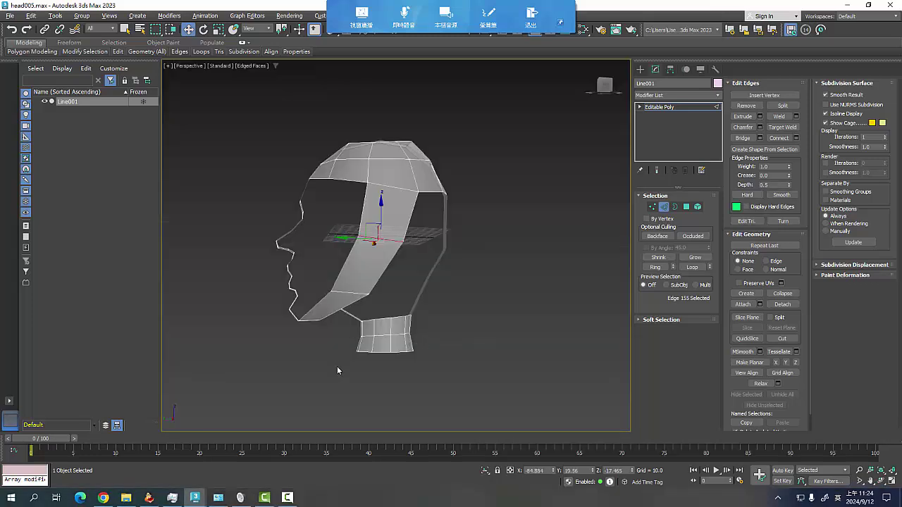
# Add a second cross edge near the mouth and nudge it slightly lower and left
pyautogui.keyDown('alt'); pyautogui.moveTo(337, 369); pyautogui.dragTo(308, 259, button='middle'); pyautogui.keyUp('alt')
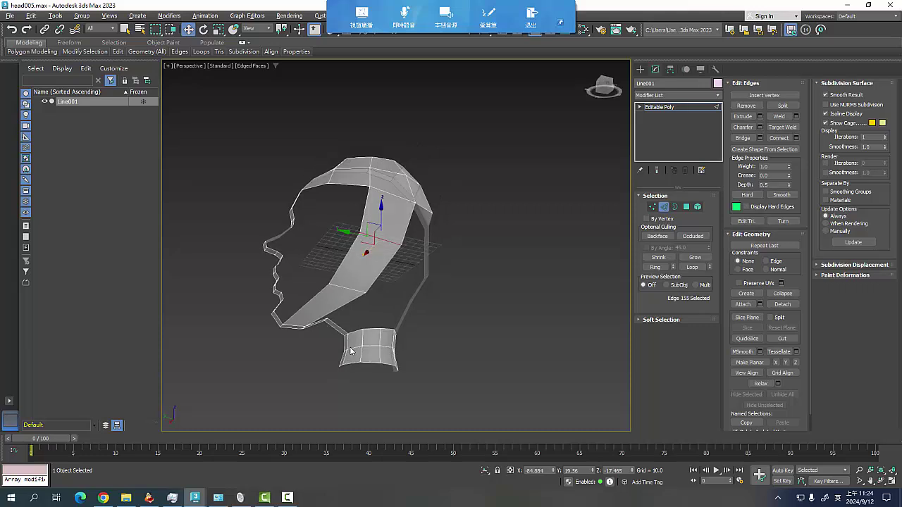
pyautogui.click(308, 269)
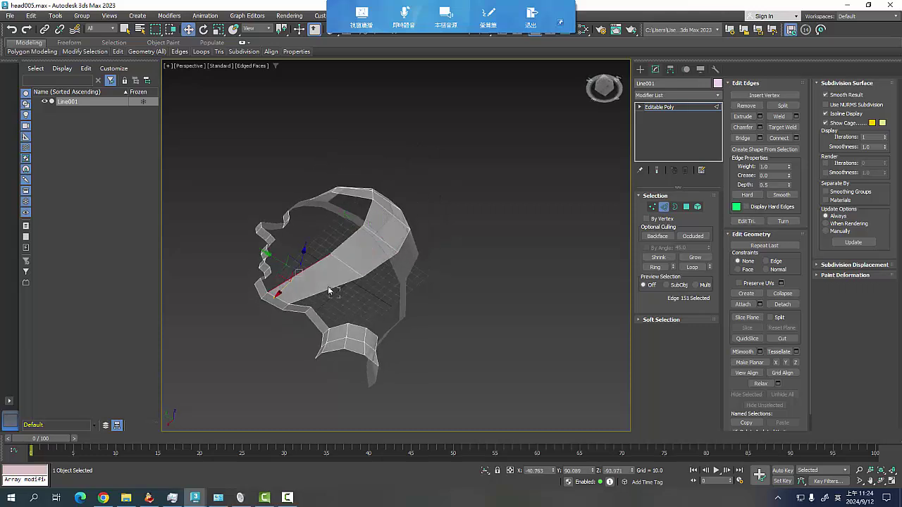
pyautogui.keyDown('ctrl'); pyautogui.click(329, 290); pyautogui.keyUp('ctrl')
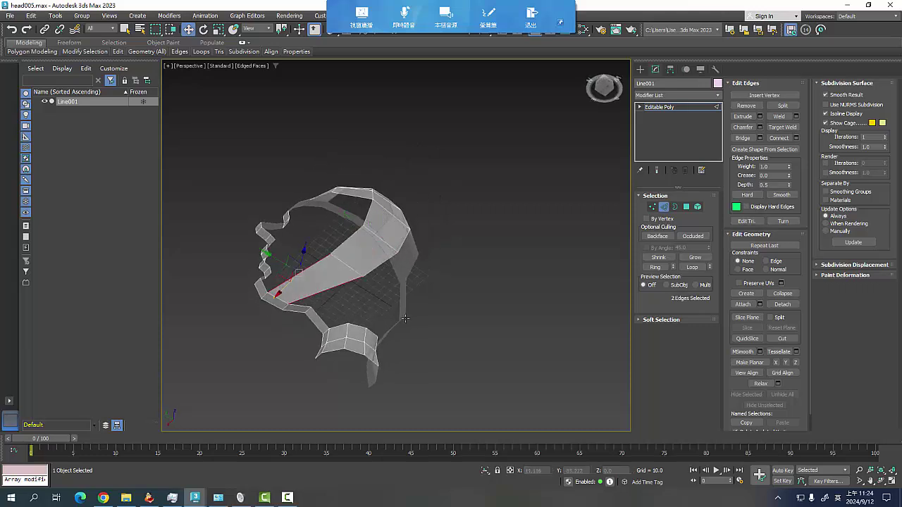
pyautogui.click(778, 138)
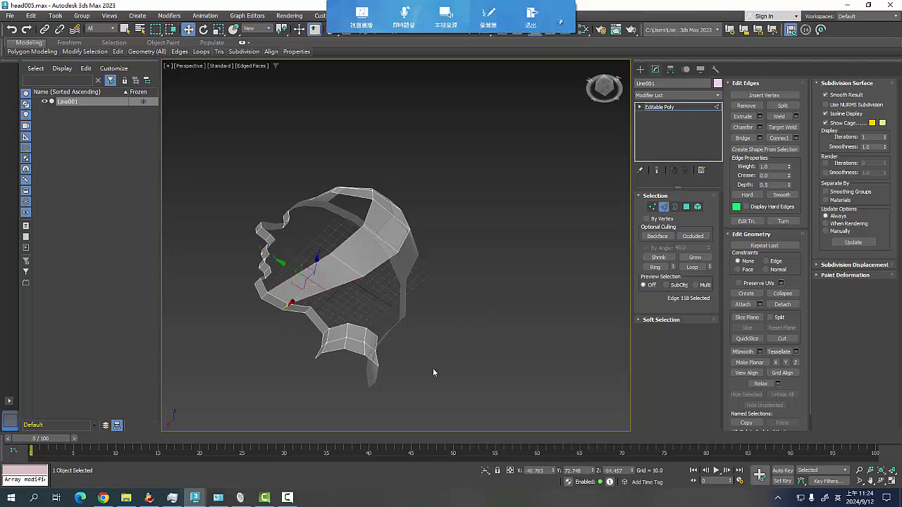
pyautogui.keyDown('alt'); pyautogui.moveTo(435, 372); pyautogui.dragTo(475, 420, button='middle'); pyautogui.keyUp('alt')
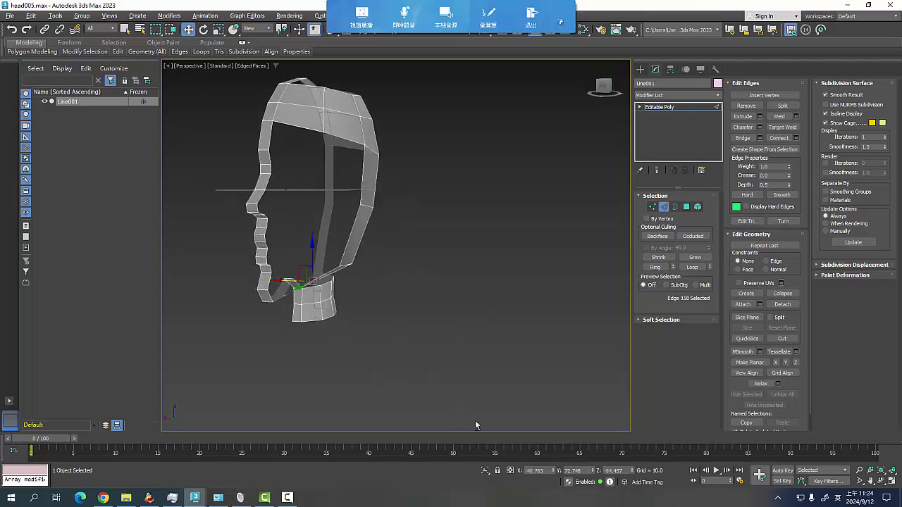
pyautogui.click(311, 240)
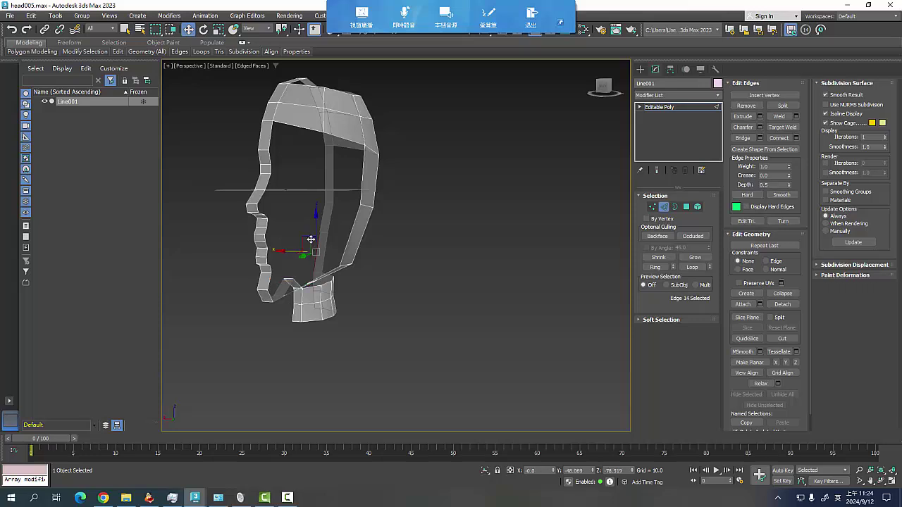
pyautogui.keyDown('alt'); pyautogui.moveTo(369, 301); pyautogui.dragTo(341, 295, button='middle'); pyautogui.keyUp('alt')
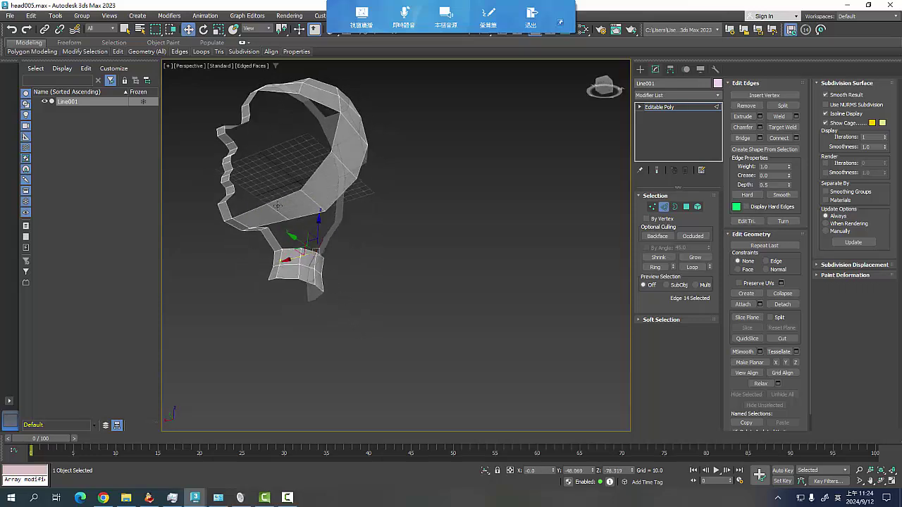
pyautogui.click(275, 205)
pyautogui.moveTo(275, 204); pyautogui.dragTo(282, 193)
pyautogui.press('f')
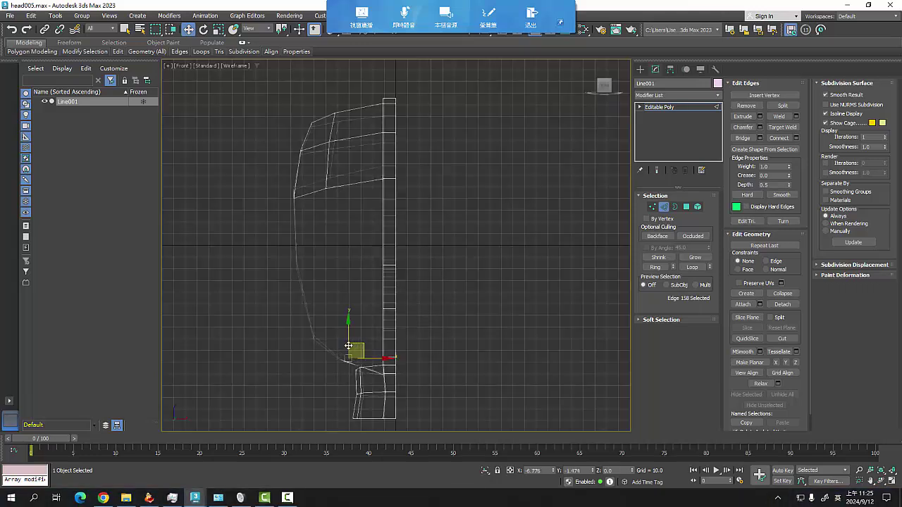
pyautogui.moveTo(346, 346); pyautogui.dragTo(336, 350)
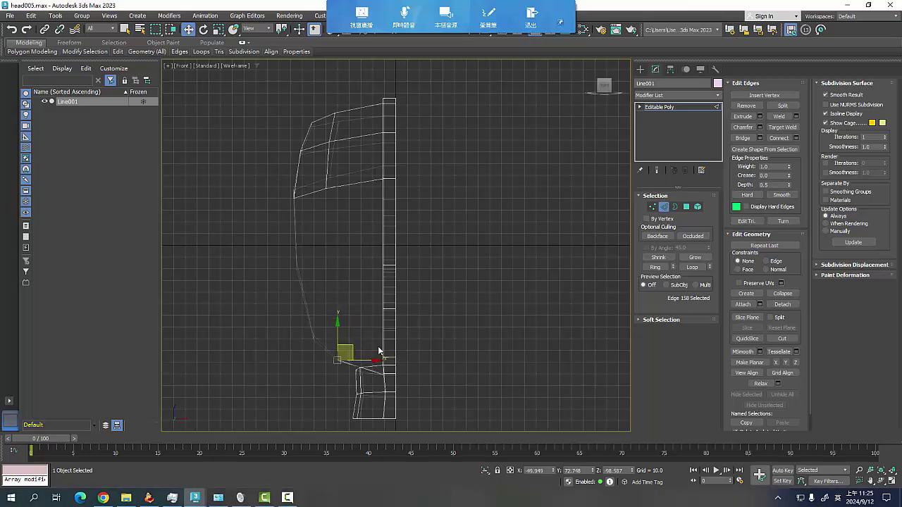
pyautogui.press('p')
pyautogui.moveTo(371, 326)
pyautogui.keyDown('alt'); pyautogui.mouseDown(button='middle')
pyautogui.moveTo(372, 354)
pyautogui.moveTo(395, 352)
pyautogui.moveTo(316, 372)
pyautogui.moveTo(392, 371)
pyautogui.moveTo(384, 323)
pyautogui.moveTo(394, 384)
pyautogui.moveTo(427, 378)
pyautogui.moveTo(391, 319)
pyautogui.moveTo(340, 322)
pyautogui.moveTo(340, 367)
pyautogui.moveTo(310, 369)
pyautogui.moveTo(384, 308)
pyautogui.moveTo(421, 316)
pyautogui.moveTo(474, 255)
pyautogui.moveTo(469, 266)
pyautogui.moveTo(441, 262)
pyautogui.moveTo(458, 283)
pyautogui.mouseUp(button='middle'); pyautogui.keyUp('alt')
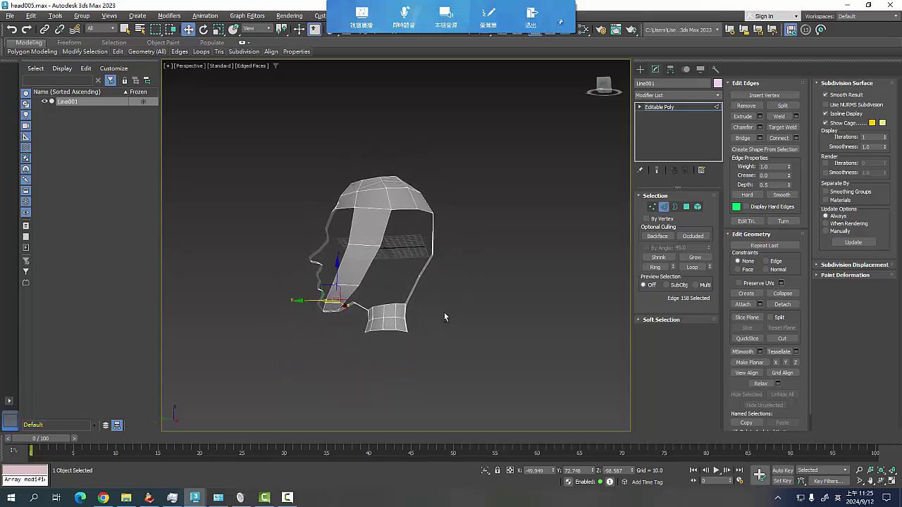
# Bridge the facing front and back edges across the head's open side with a new polygon
pyautogui.keyDown('alt'); pyautogui.moveTo(444, 317); pyautogui.dragTo(415, 319, button='middle'); pyautogui.keyUp('alt')
pyautogui.click(361, 222)
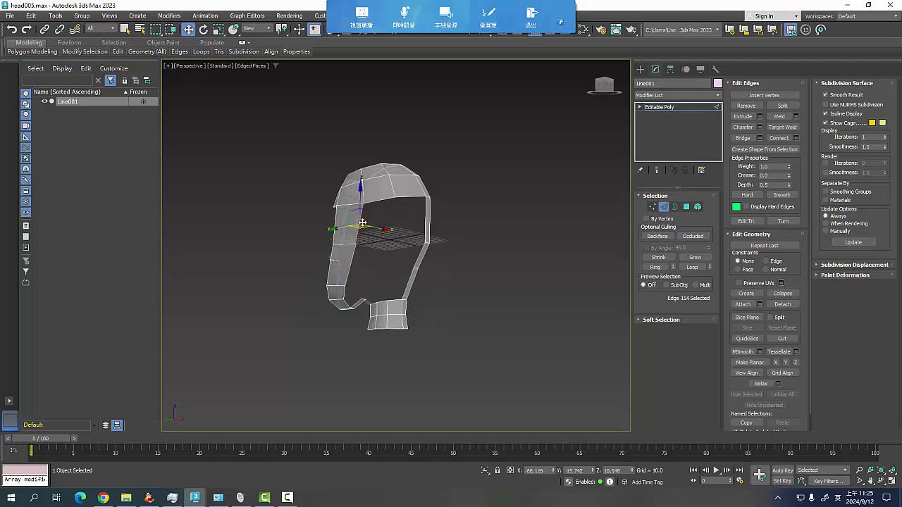
pyautogui.keyDown('ctrl'); pyautogui.click(424, 216); pyautogui.keyUp('ctrl')
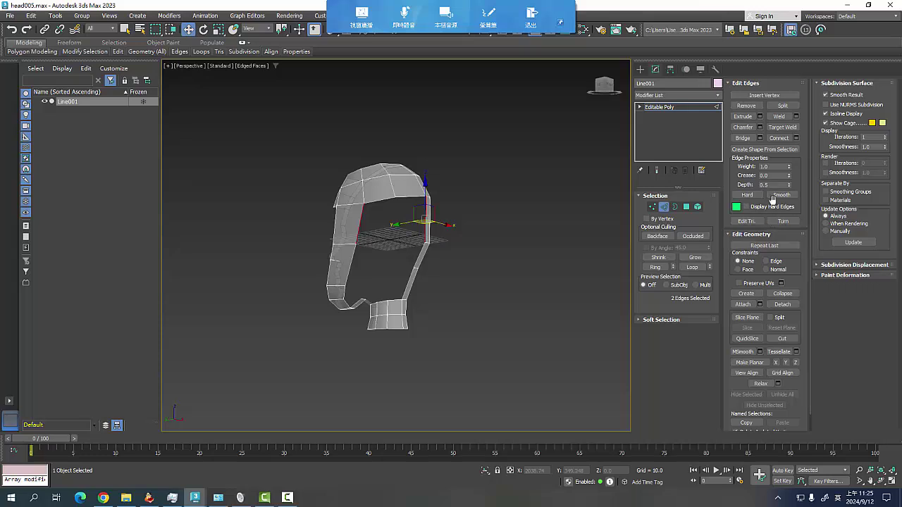
pyautogui.click(751, 138)
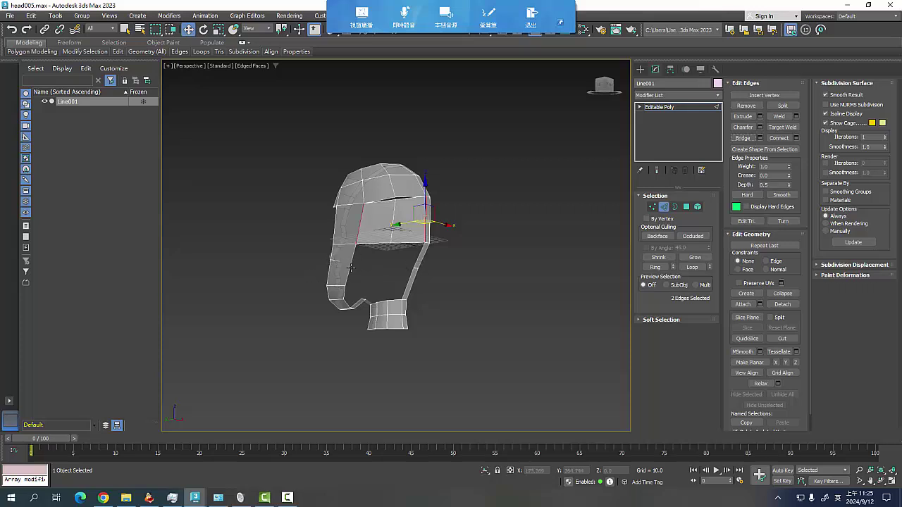
pyautogui.click(351, 268)
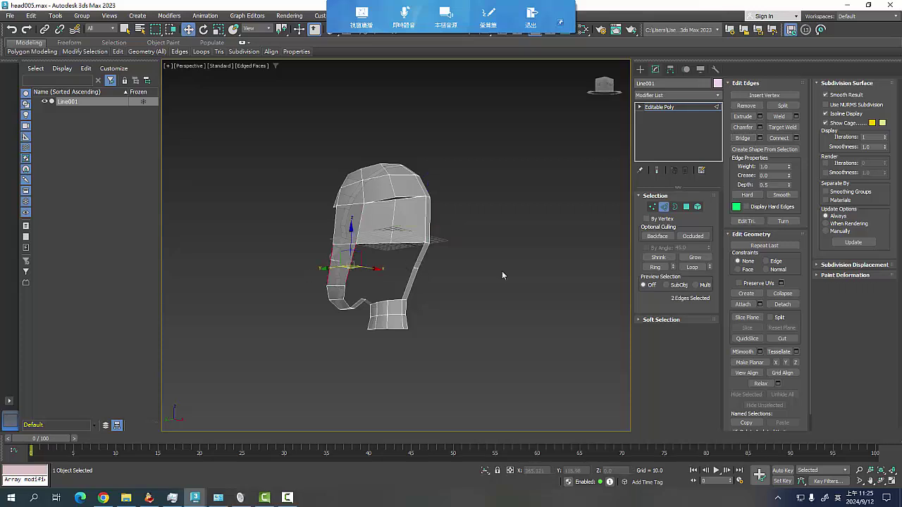
pyautogui.click(779, 137)
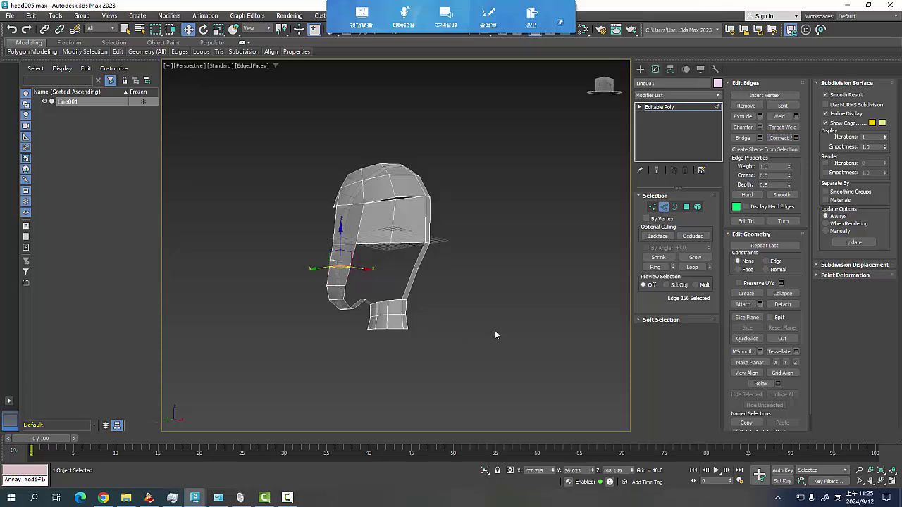
pyautogui.keyDown('alt'); pyautogui.moveTo(375, 390); pyautogui.dragTo(501, 401, button='middle'); pyautogui.keyUp('alt')
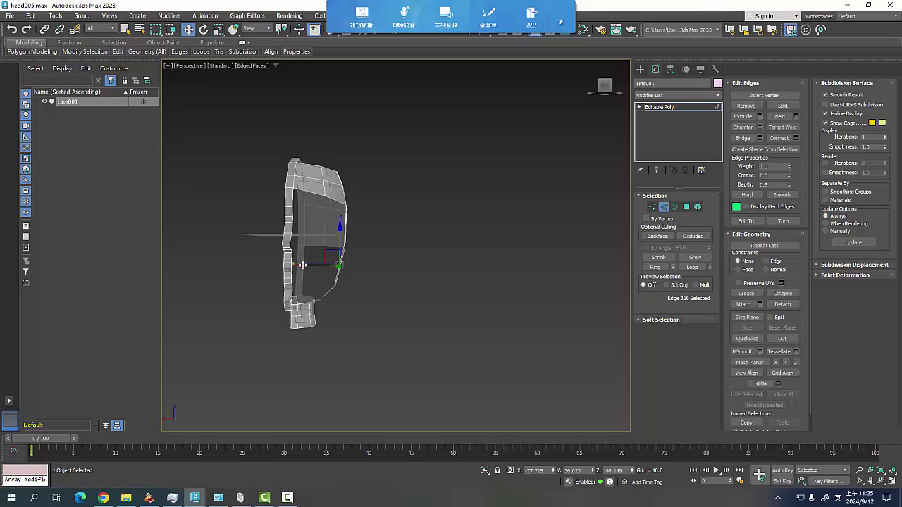
pyautogui.moveTo(399, 326)
pyautogui.keyDown('alt'); pyautogui.mouseDown(button='middle')
pyautogui.moveTo(336, 331)
pyautogui.moveTo(328, 310)
pyautogui.mouseUp(button='middle'); pyautogui.keyUp('alt')
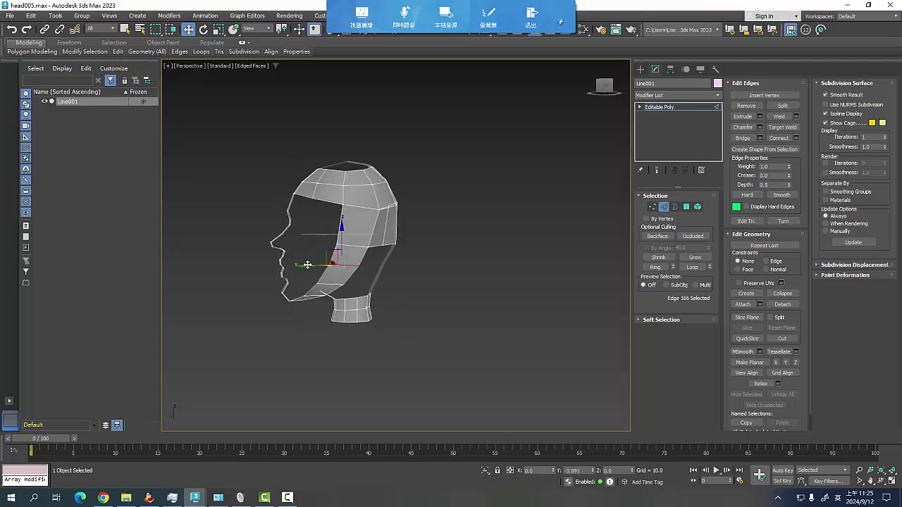
pyautogui.keyDown('alt'); pyautogui.moveTo(411, 317); pyautogui.dragTo(365, 285, button='middle'); pyautogui.keyUp('alt')
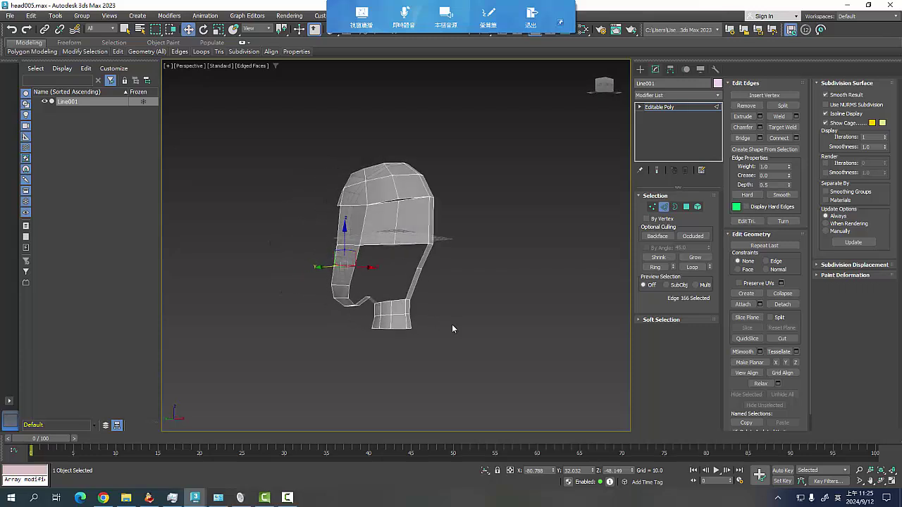
# Bridge another pair of opposite edges across the head's side opening
pyautogui.click(452, 328)
pyautogui.click(357, 253)
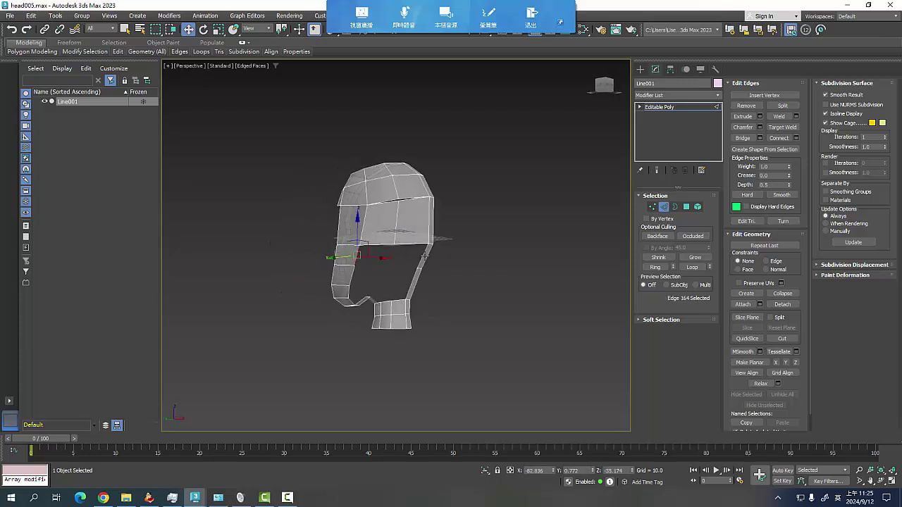
pyautogui.keyDown('ctrl'); pyautogui.click(422, 255); pyautogui.keyUp('ctrl')
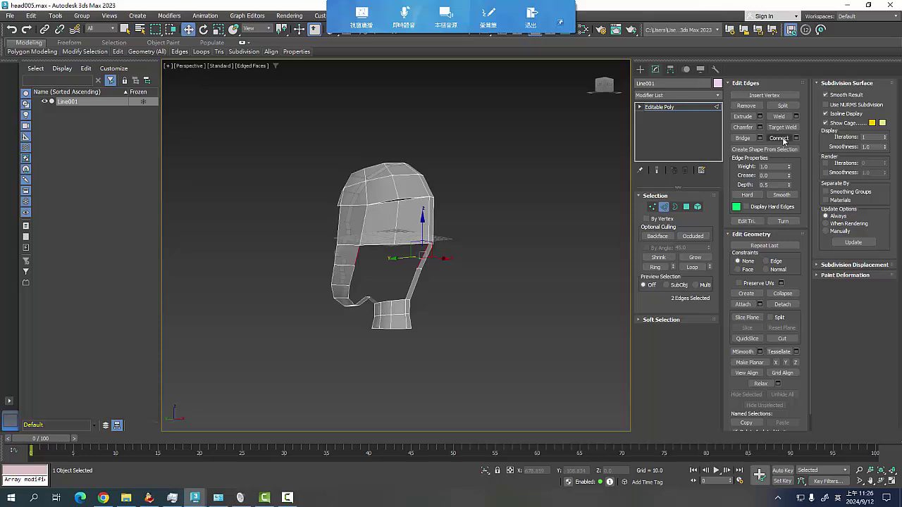
pyautogui.click(744, 138)
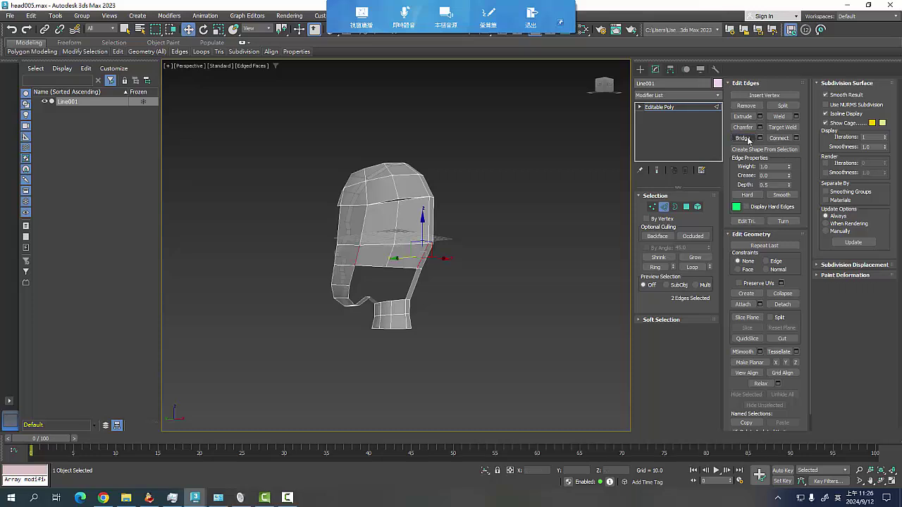
pyautogui.keyDown('alt'); pyautogui.moveTo(441, 354); pyautogui.dragTo(463, 365, button='middle'); pyautogui.keyUp('alt')
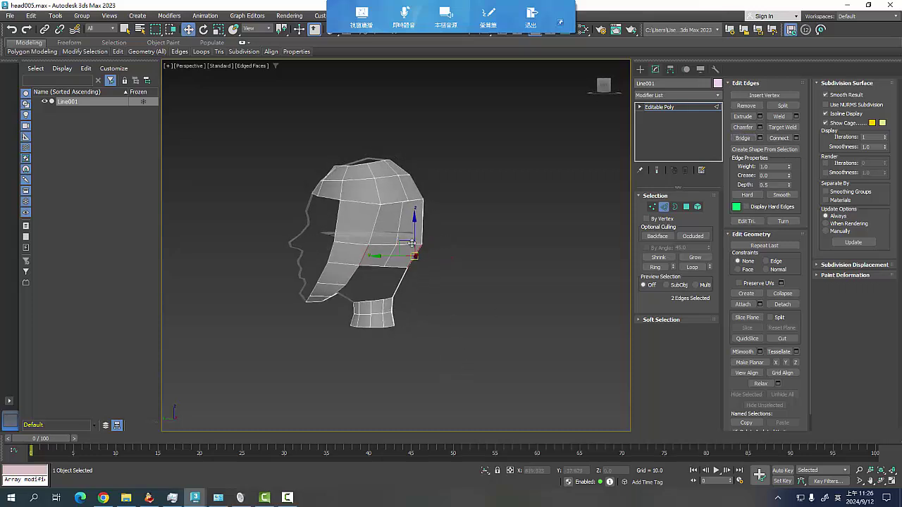
# Pull the back-of-head edges down and sideways to reshape the skull
pyautogui.click(402, 219)
pyautogui.keyDown('ctrl'); pyautogui.click(393, 253); pyautogui.keyUp('ctrl')
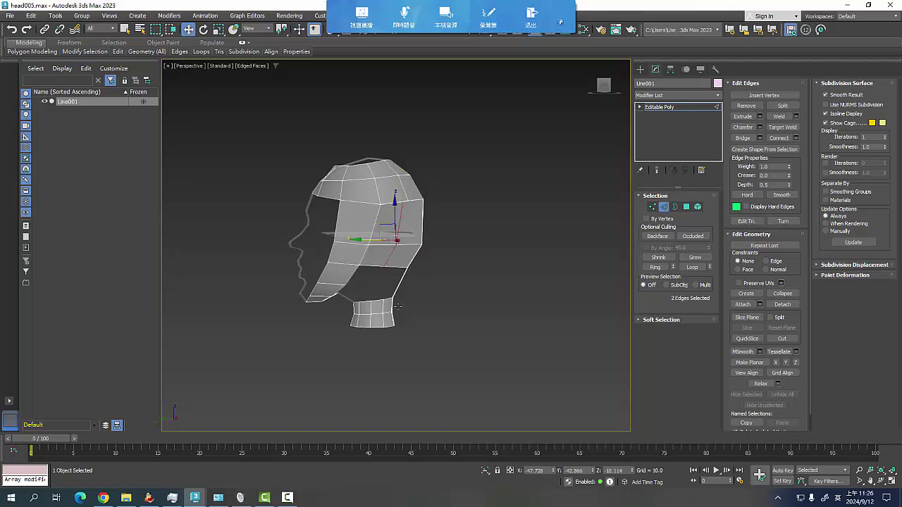
pyautogui.keyDown('alt'); pyautogui.moveTo(397, 306); pyautogui.dragTo(406, 310, button='middle'); pyautogui.keyUp('alt')
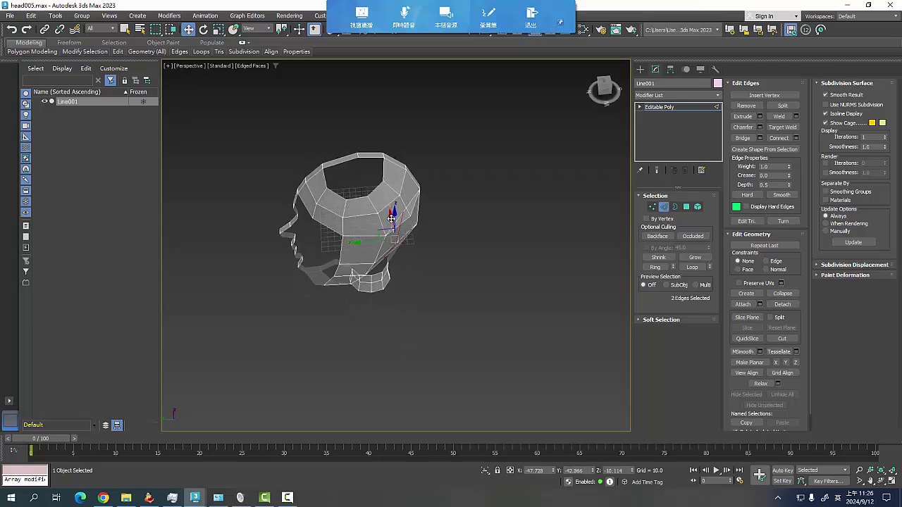
pyautogui.moveTo(391, 214); pyautogui.dragTo(392, 224)
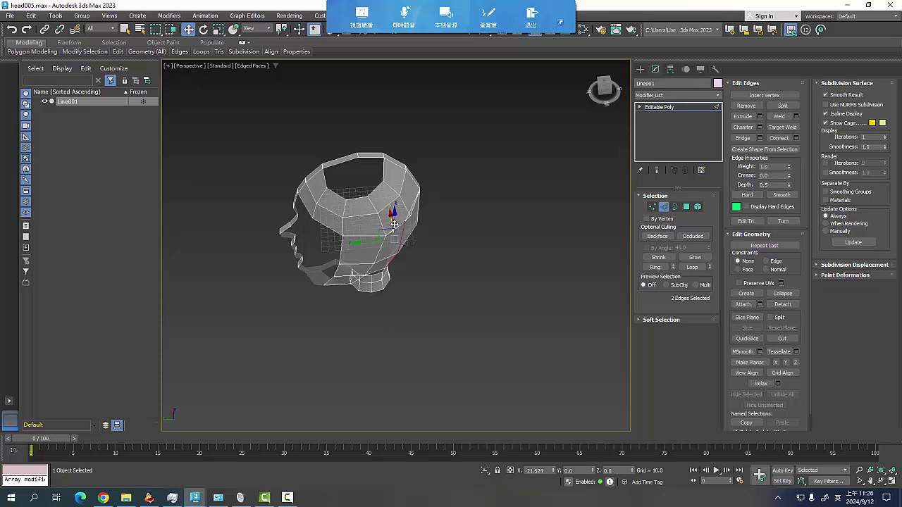
pyautogui.keyDown('alt'); pyautogui.moveTo(448, 323); pyautogui.dragTo(419, 301, button='middle'); pyautogui.keyUp('alt')
pyautogui.moveTo(365, 242); pyautogui.dragTo(420, 229)
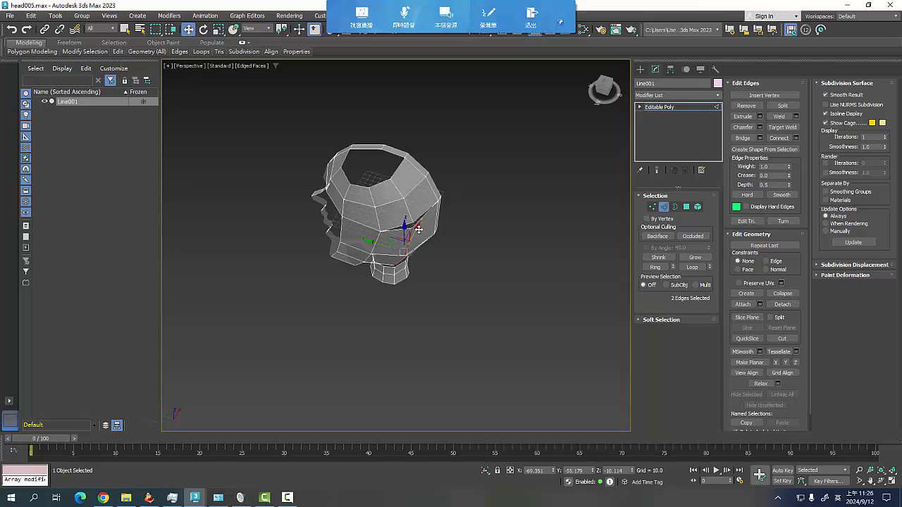
pyautogui.moveTo(419, 228); pyautogui.dragTo(424, 227)
pyautogui.moveTo(458, 350)
pyautogui.keyDown('alt'); pyautogui.mouseDown(button='middle')
pyautogui.moveTo(455, 302)
pyautogui.moveTo(442, 303)
pyautogui.mouseUp(button='middle'); pyautogui.keyUp('alt')
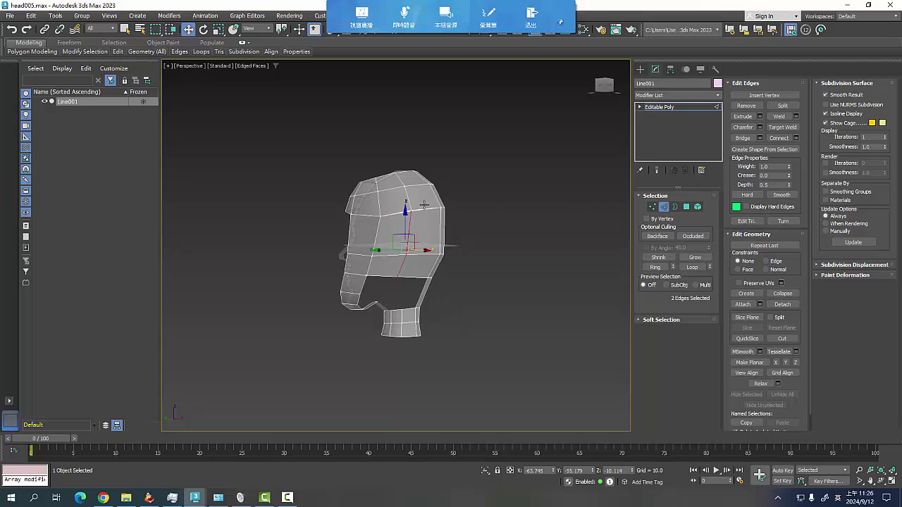
# Reselect the head, zoom in, and box-select the two top-seam vertices in Vertex mode
pyautogui.click(662, 208)
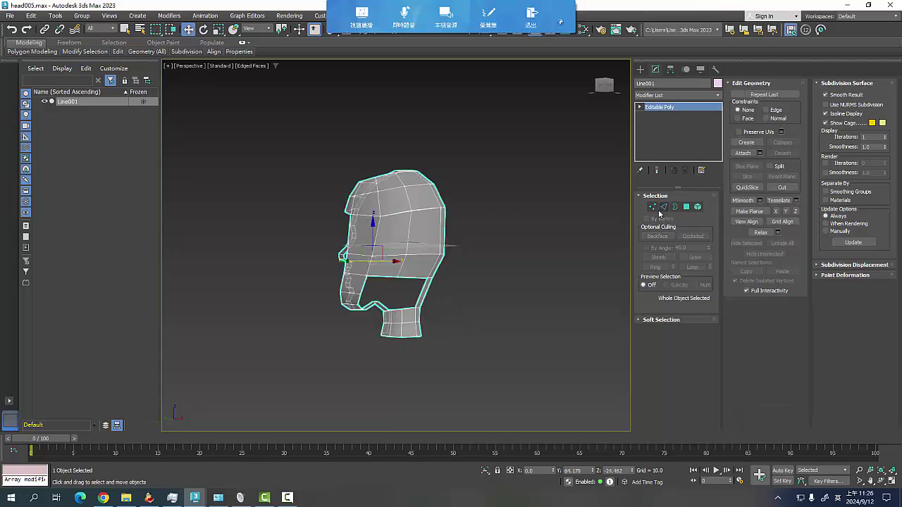
pyautogui.click(524, 233)
pyautogui.click(414, 211)
pyautogui.scroll(5, 423, 222)
pyautogui.scroll(2, 414, 255)
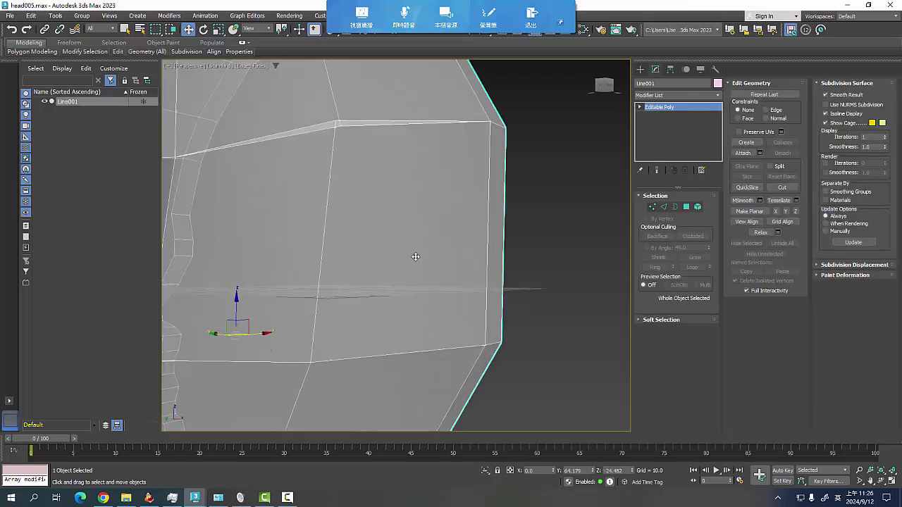
pyautogui.click(653, 207)
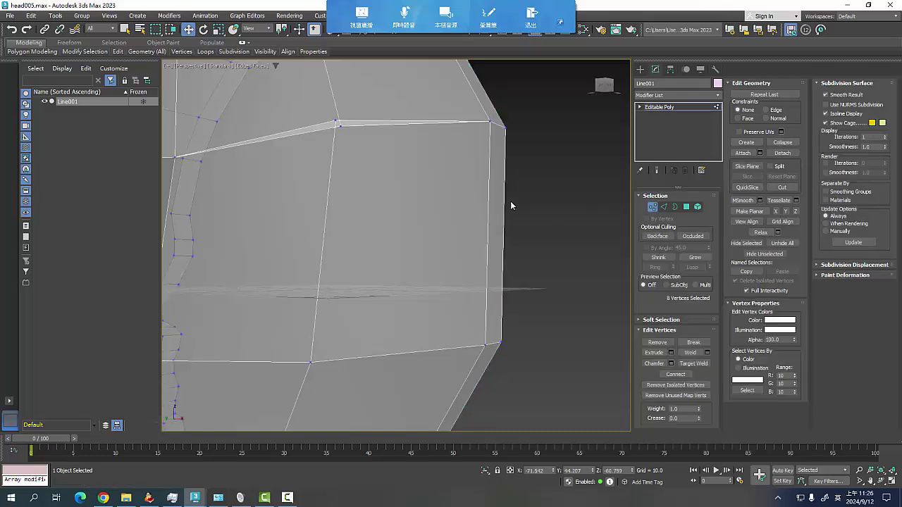
pyautogui.moveTo(346, 112); pyautogui.dragTo(333, 129)
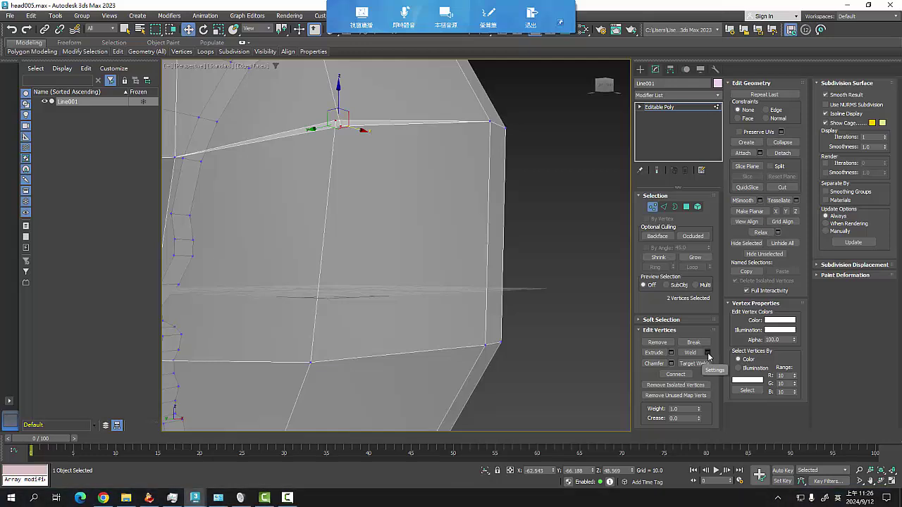
# Weld the two crown-seam vertices with a threshold around 44, leaving 101 vertices
pyautogui.click(707, 353)
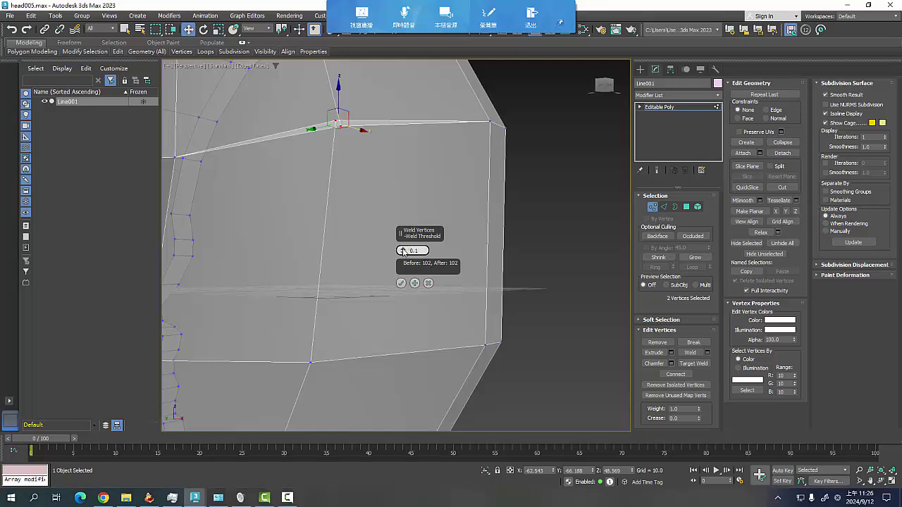
pyautogui.moveTo(403, 251); pyautogui.dragTo(414, 148)
pyautogui.click(546, 238)
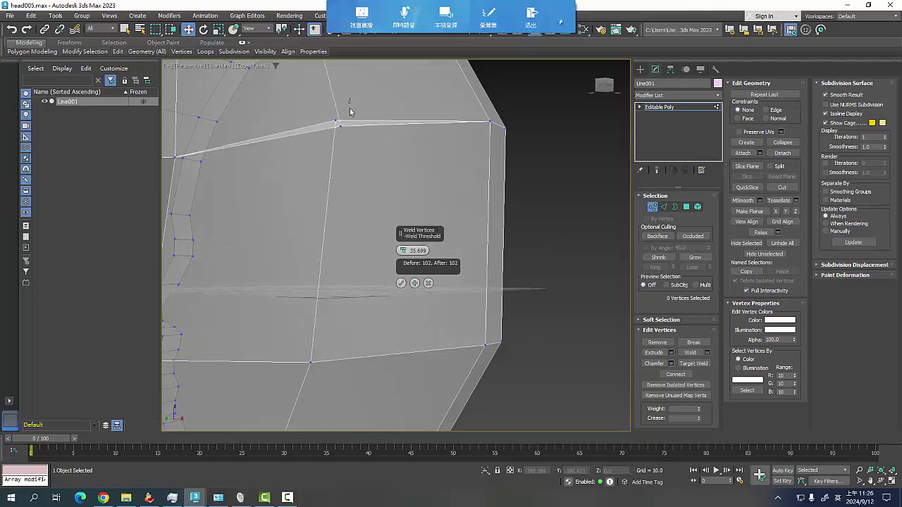
pyautogui.moveTo(350, 111); pyautogui.dragTo(325, 134)
pyautogui.moveTo(403, 251); pyautogui.dragTo(402, 210)
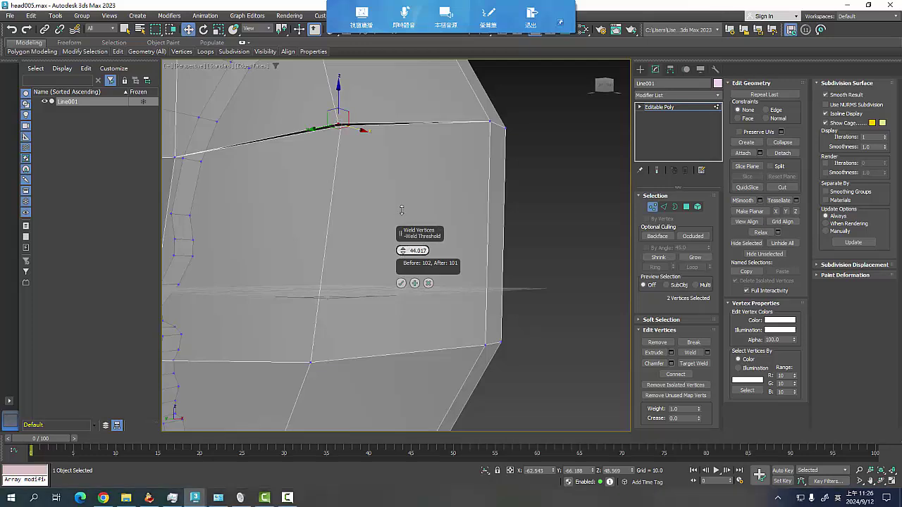
pyautogui.click(401, 283)
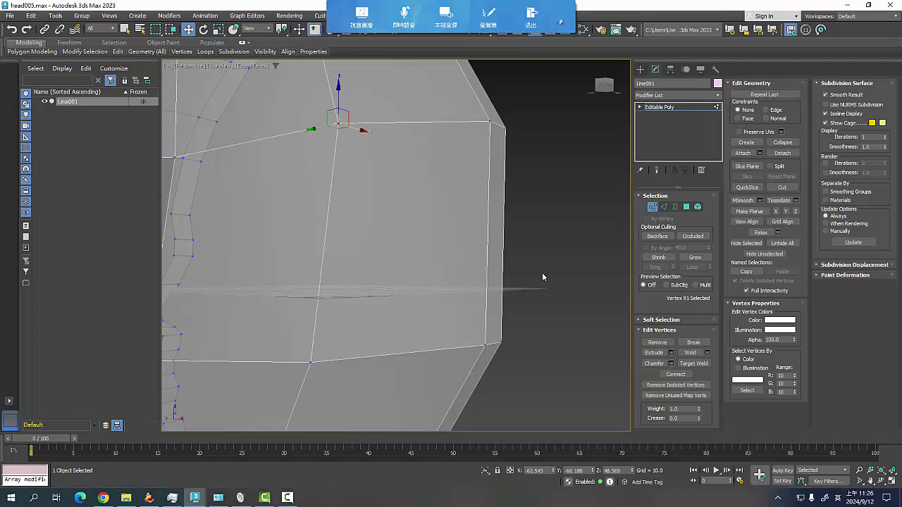
pyautogui.click(543, 274)
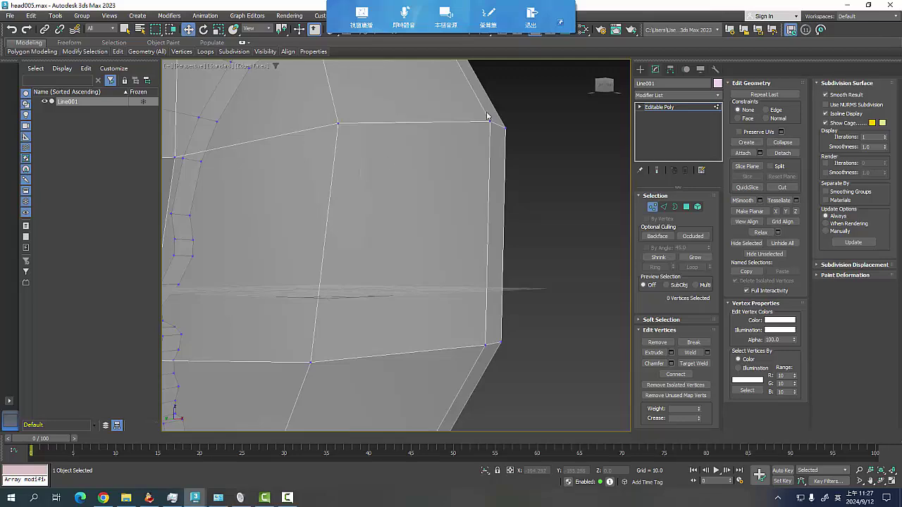
# Inspect the welded head from above, side and rear angles, then switch to the classroom app
pyautogui.scroll(-5, 356, 237)
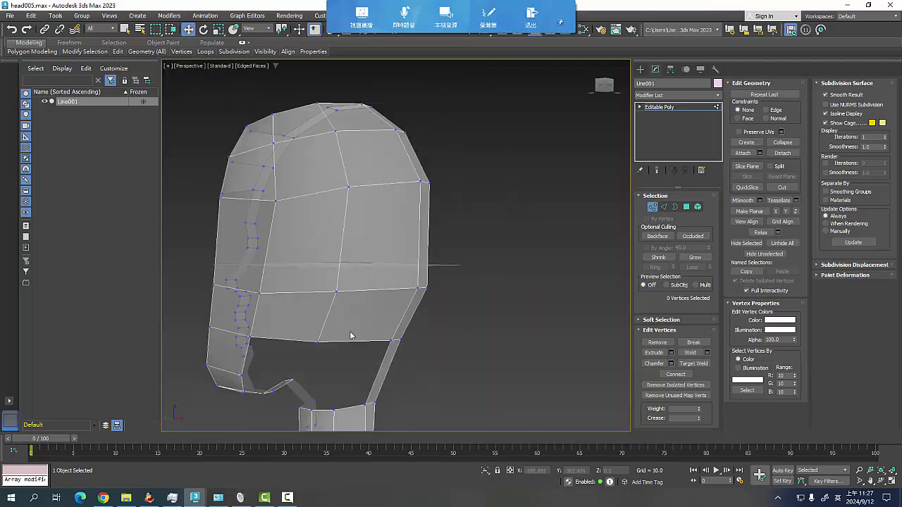
pyautogui.moveTo(346, 313)
pyautogui.keyDown('alt'); pyautogui.mouseDown(button='middle')
pyautogui.moveTo(467, 322)
pyautogui.moveTo(436, 362)
pyautogui.moveTo(380, 368)
pyautogui.moveTo(445, 336)
pyautogui.moveTo(355, 305)
pyautogui.moveTo(258, 305)
pyautogui.moveTo(416, 310)
pyautogui.mouseUp(button='middle'); pyautogui.keyUp('alt')
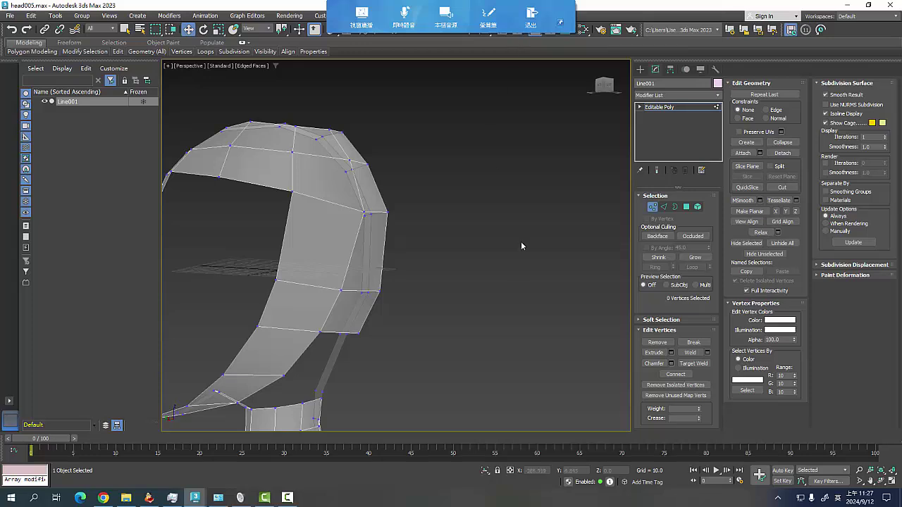
pyautogui.moveTo(521, 246)
pyautogui.keyDown('alt'); pyautogui.mouseDown(button='middle')
pyautogui.moveTo(461, 278)
pyautogui.moveTo(450, 322)
pyautogui.moveTo(470, 317)
pyautogui.mouseUp(button='middle'); pyautogui.keyUp('alt')
pyautogui.scroll(-3, 458, 289)
pyautogui.scroll(-3, 453, 298)
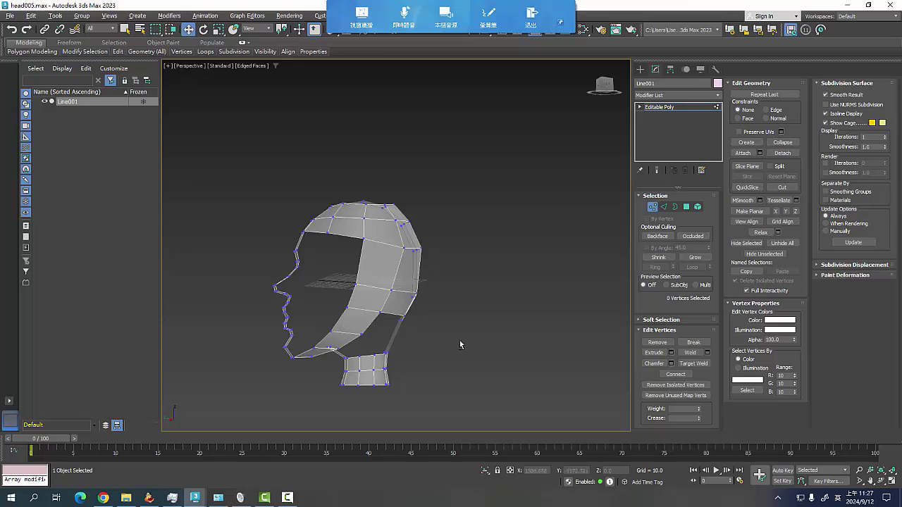
pyautogui.moveTo(462, 341)
pyautogui.keyDown('alt'); pyautogui.mouseDown(button='middle')
pyautogui.moveTo(445, 346)
pyautogui.moveTo(473, 354)
pyautogui.moveTo(463, 366)
pyautogui.moveTo(407, 373)
pyautogui.mouseUp(button='middle'); pyautogui.keyUp('alt')
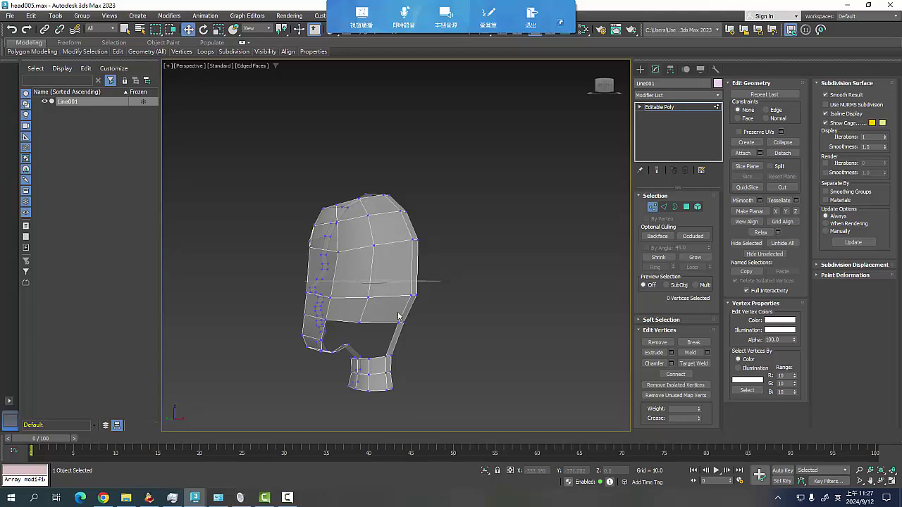
pyautogui.moveTo(363, 341)
pyautogui.keyDown('alt'); pyautogui.mouseDown(button='middle')
pyautogui.moveTo(494, 345)
pyautogui.moveTo(468, 367)
pyautogui.moveTo(473, 352)
pyautogui.mouseUp(button='middle'); pyautogui.keyUp('alt')
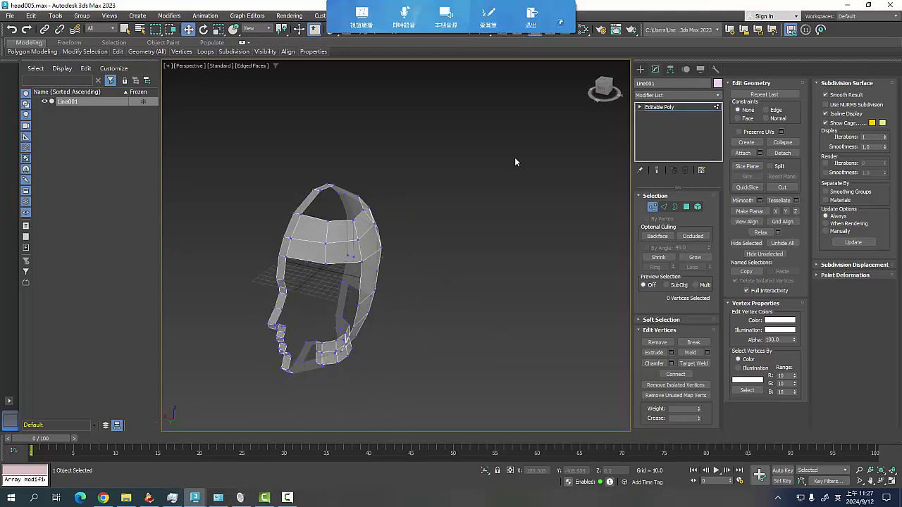
pyautogui.click(530, 19)
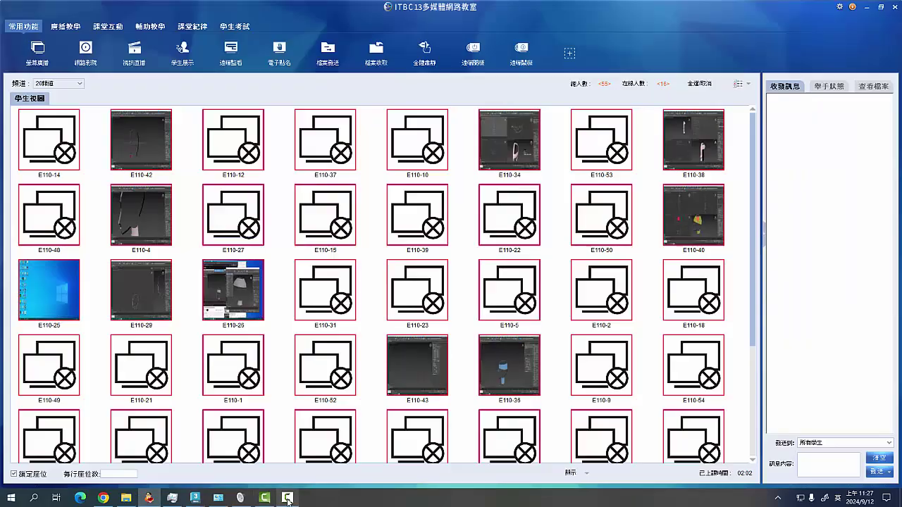